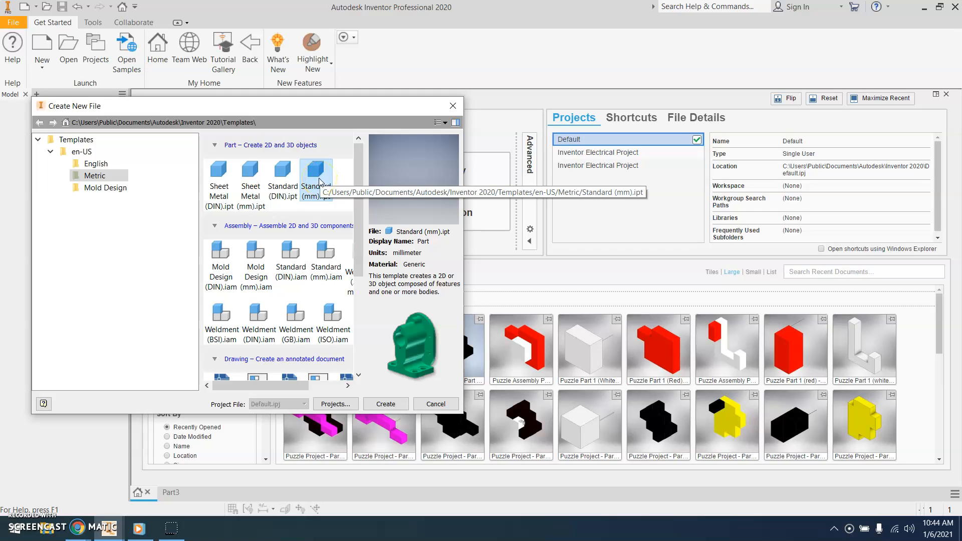
- Create a new metric part from the Standard (mm).ipt template and start a 2D sketch on the XY plane
{"action": "double_click", "coordinate": [316, 173]}
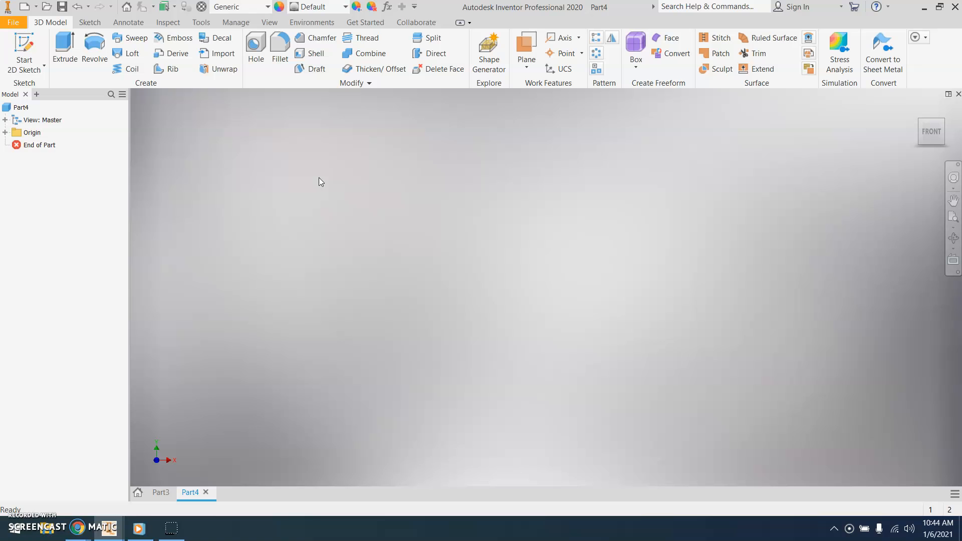
{"action": "left_click", "coordinate": [26, 44]}
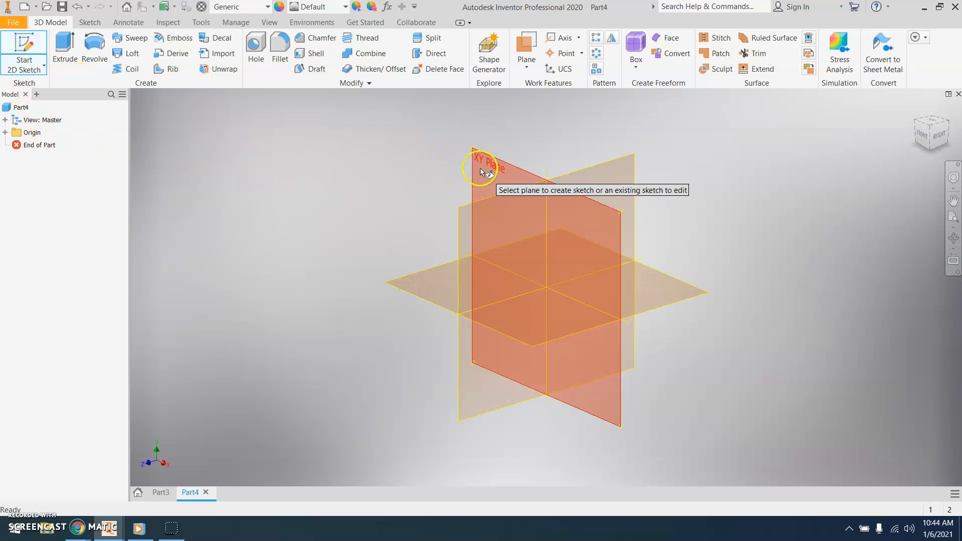
{"action": "left_click", "coordinate": [482, 168]}
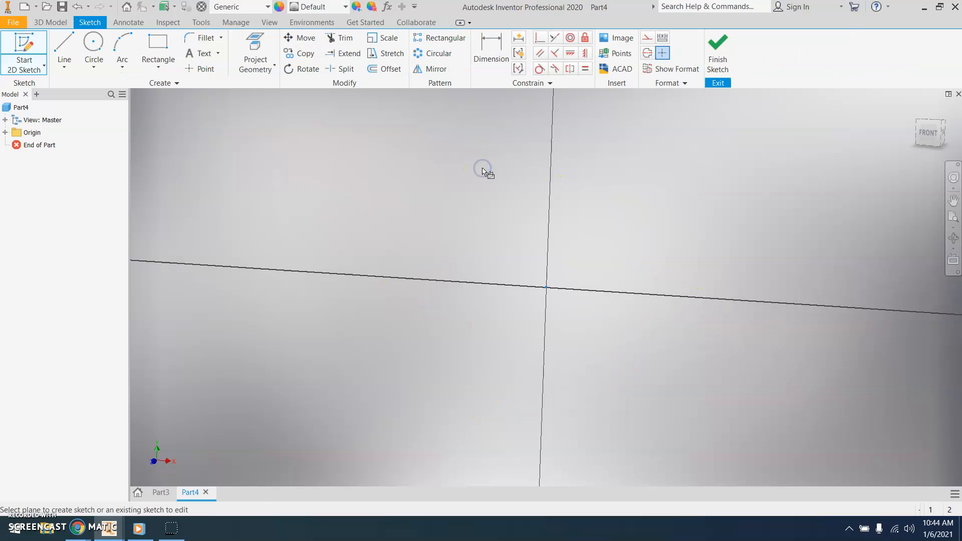
- Draw a circle with a 45 mm diameter centred on the sketch origin
{"action": "mouse_move", "coordinate": [578, 217]}
{"action": "middle_mouse_down"}
{"action": "mouse_move", "coordinate": [473, 224]}
{"action": "mouse_move", "coordinate": [438, 240]}
{"action": "middle_mouse_up"}
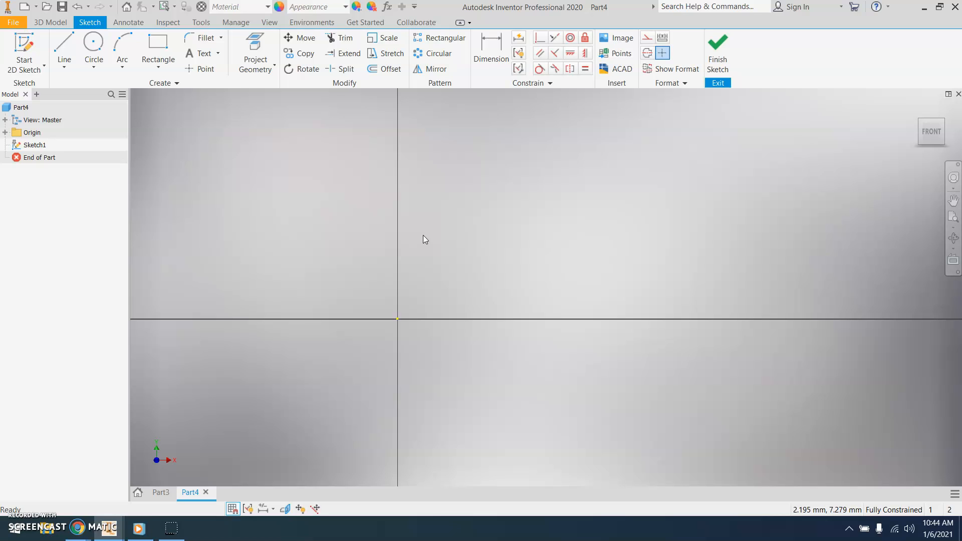
{"action": "left_click", "coordinate": [97, 50]}
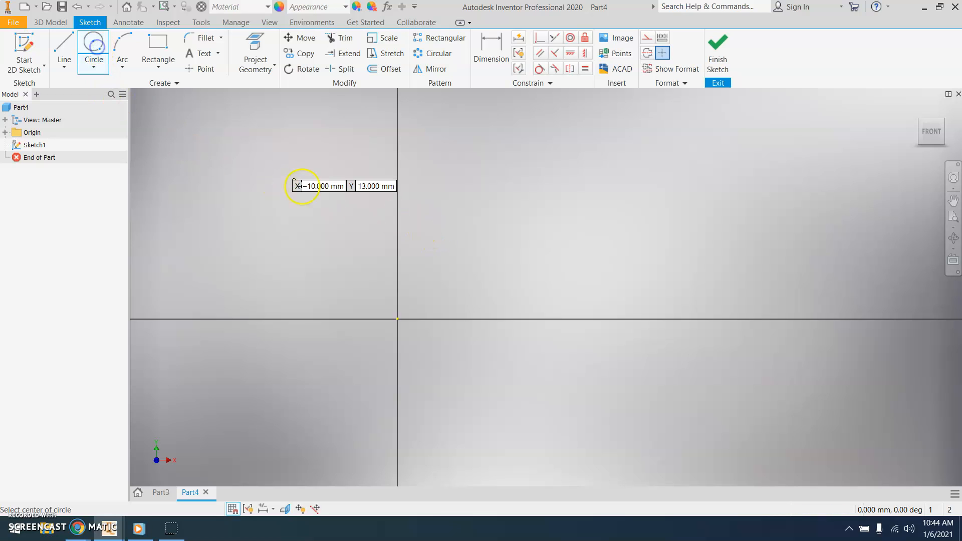
{"action": "left_click", "coordinate": [398, 318]}
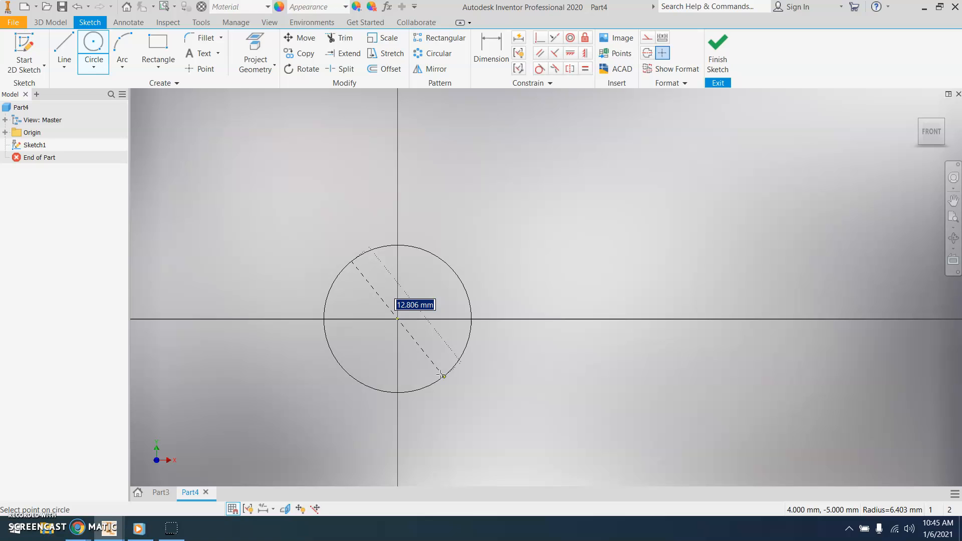
{"action": "type", "text": "45"}
{"action": "key", "text": "Return"}
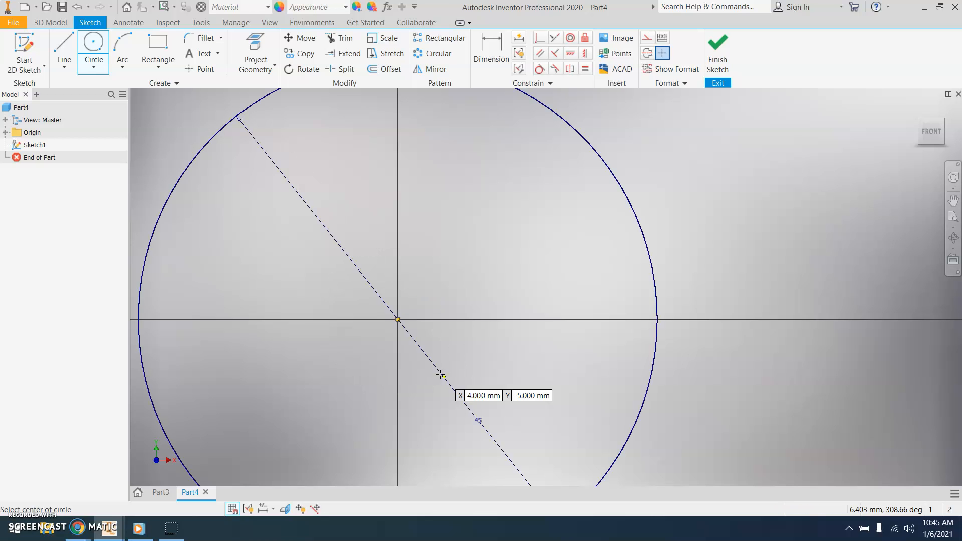
- Draw a second circle with a 100 mm diameter, concentric with the 45 mm circle
{"action": "scroll", "coordinate": [455, 369], "scroll_direction": "up", "scroll_amount": 5}
{"action": "left_click", "coordinate": [425, 341]}
{"action": "scroll", "coordinate": [494, 411], "scroll_direction": "up", "scroll_amount": 4}
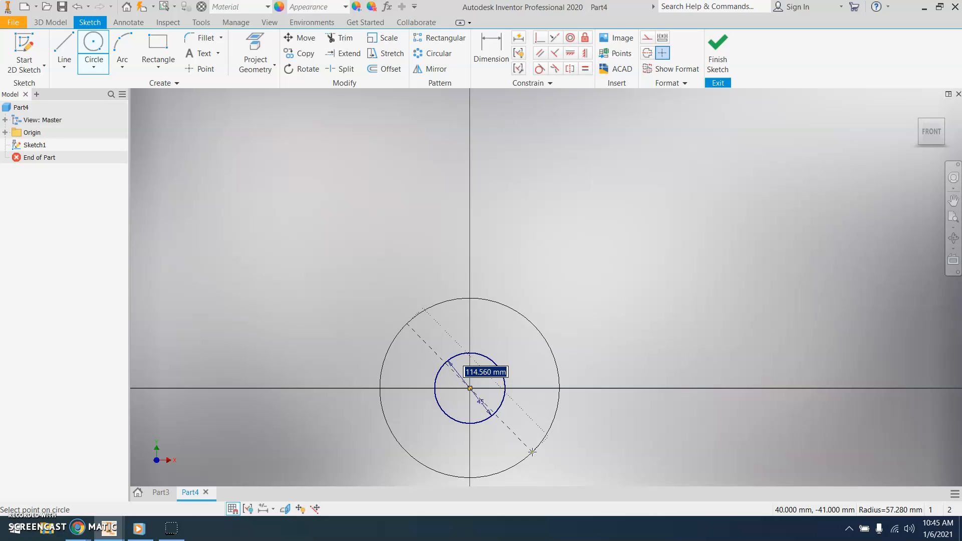
{"action": "type", "text": "1"}
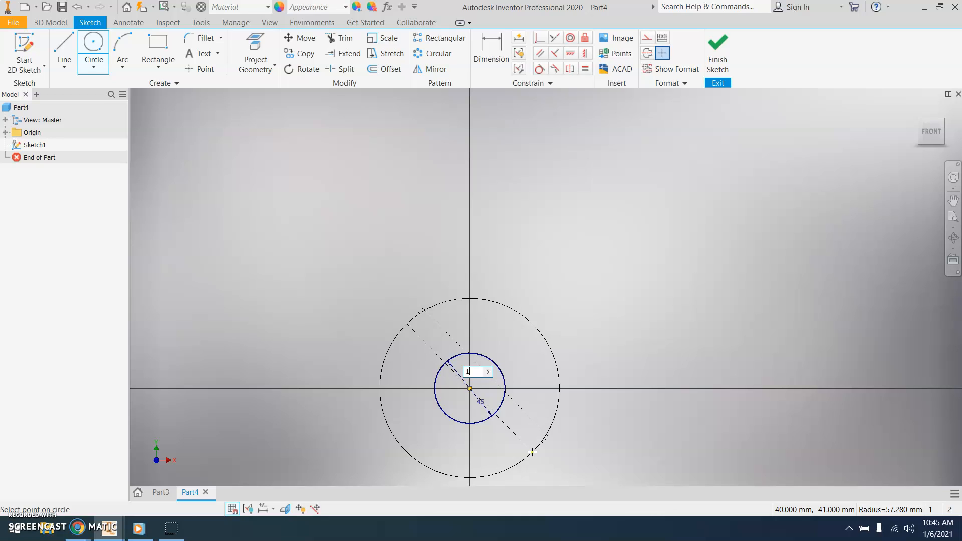
{"action": "type", "text": "00"}
{"action": "key", "text": "Return"}
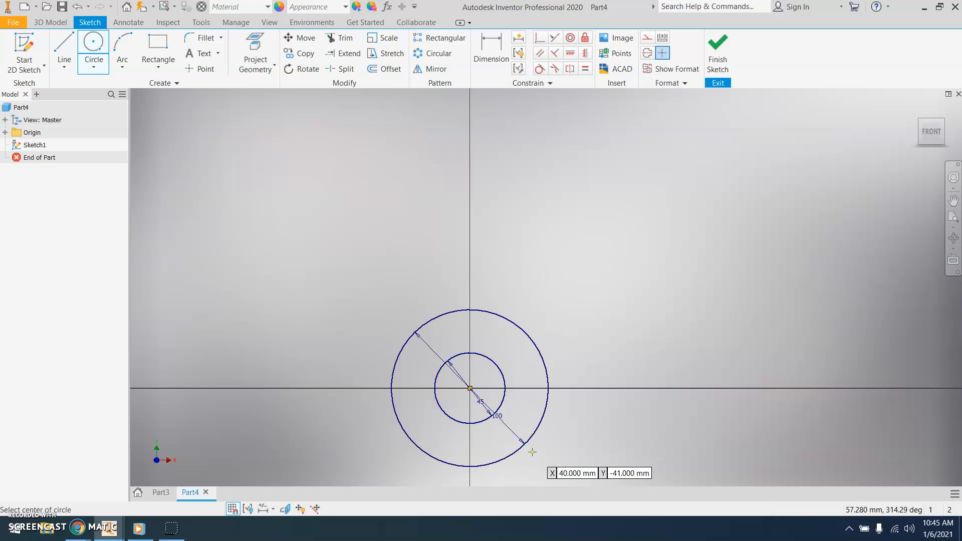
- Draw a 200 mm horizontal construction line from the centre of the circles towards the right
{"action": "middle_click_drag", "start_coordinate": [584, 402], "coordinate": [563, 333]}
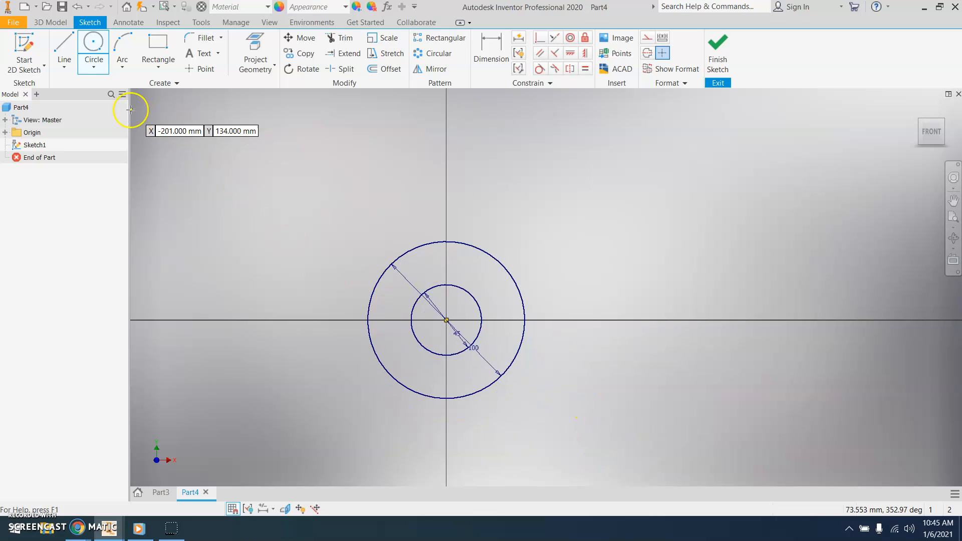
{"action": "left_click", "coordinate": [66, 46]}
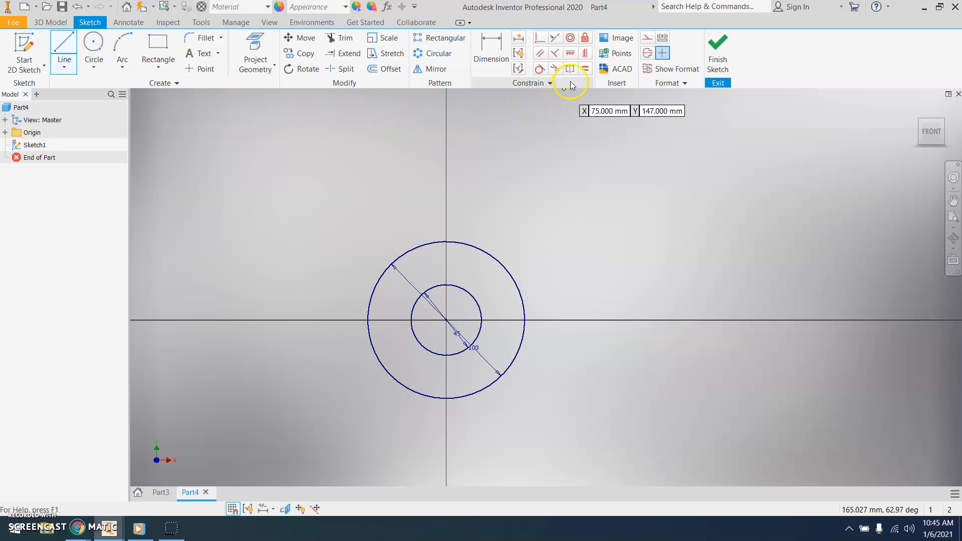
{"action": "left_click", "coordinate": [648, 38]}
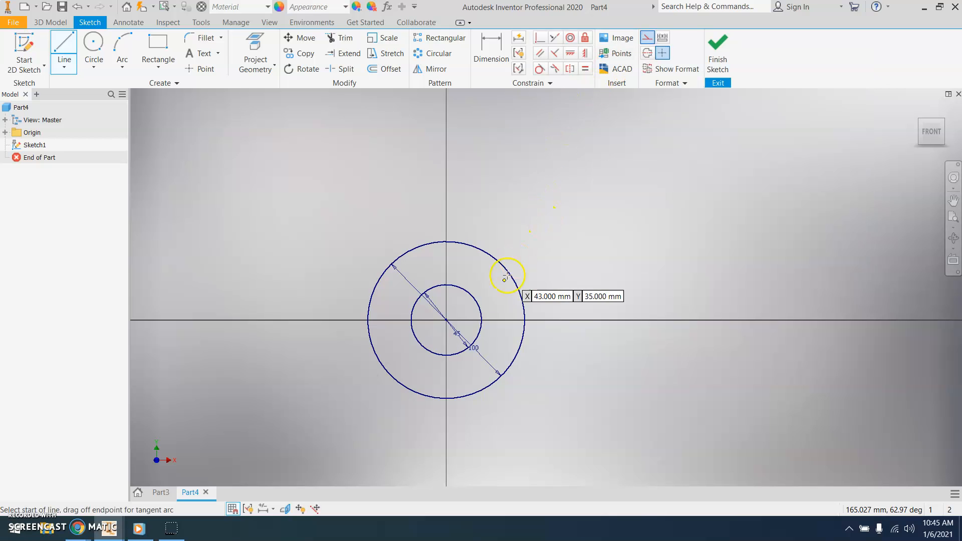
{"action": "left_click", "coordinate": [446, 319]}
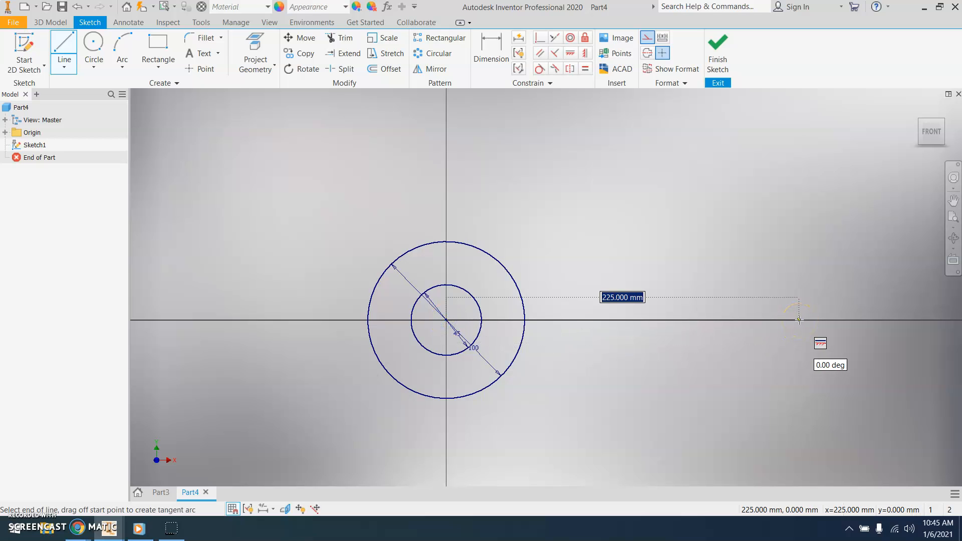
{"action": "type", "text": "200"}
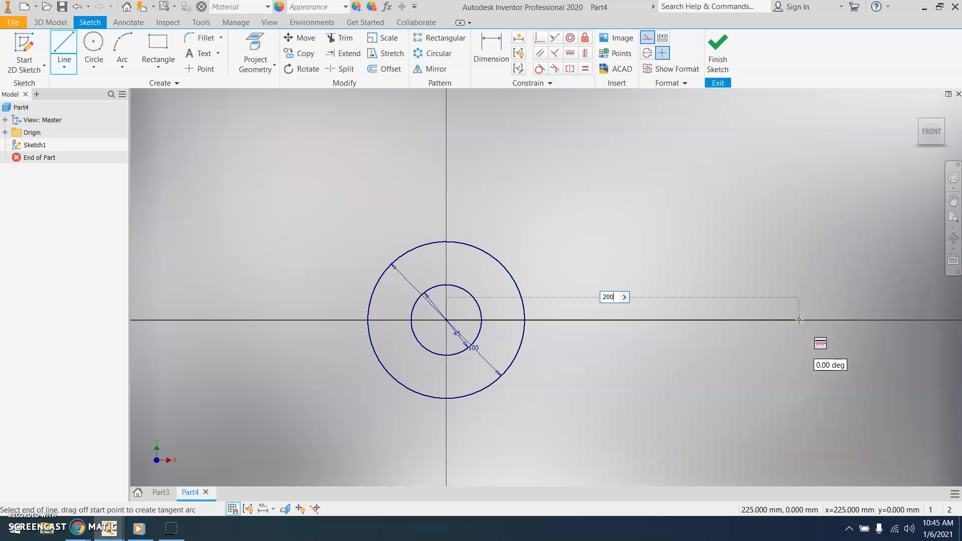
{"action": "key", "text": "Return"}
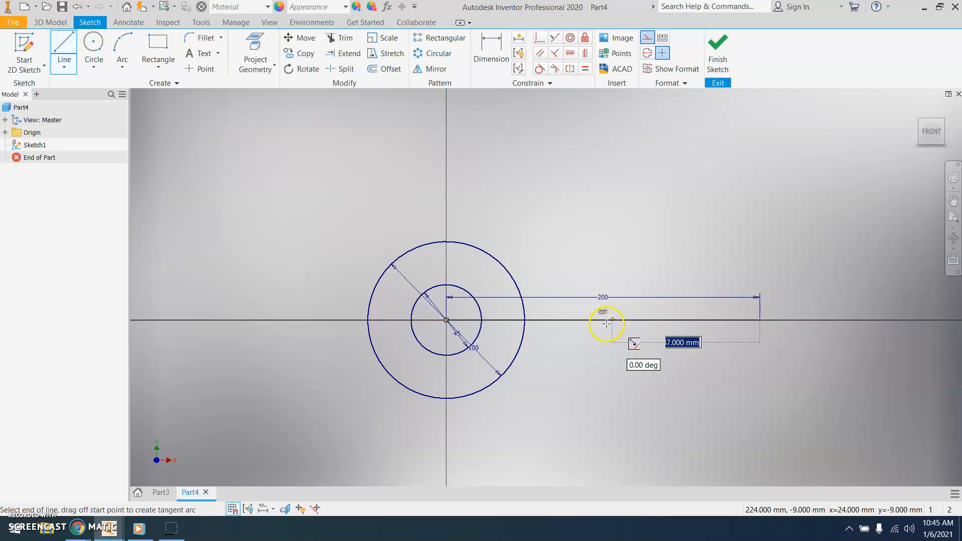
{"action": "middle_click_drag", "start_coordinate": [774, 357], "coordinate": [775, 357]}
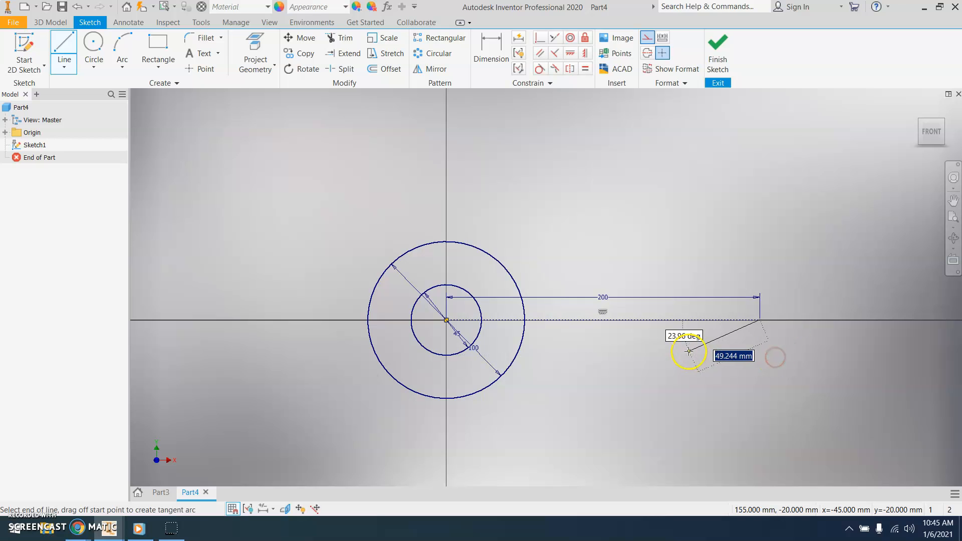
{"action": "key", "text": "Escape"}
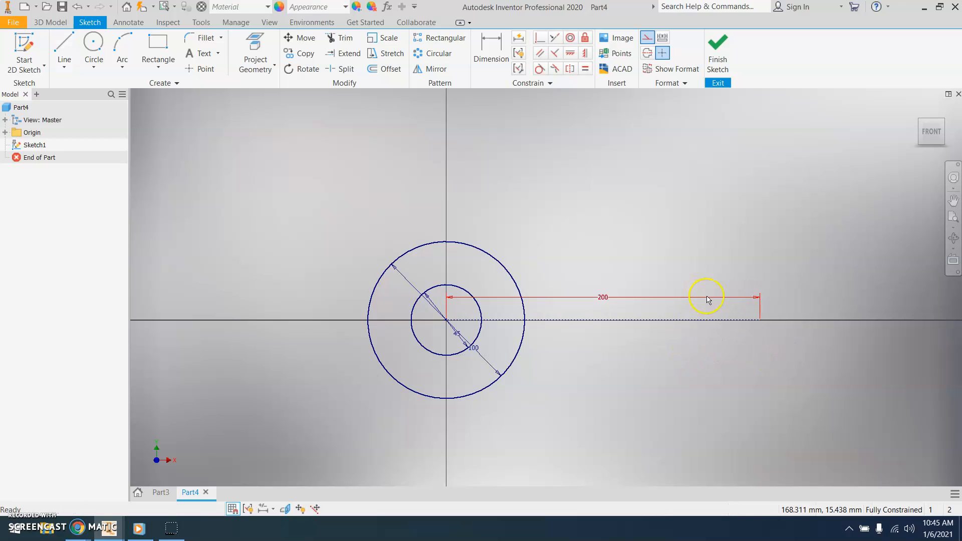
- Draw a 125 mm construction line from the circles' centre down to the left, at about 130° to the horizontal construction line
{"action": "middle_click_drag", "start_coordinate": [603, 304], "coordinate": [626, 231]}
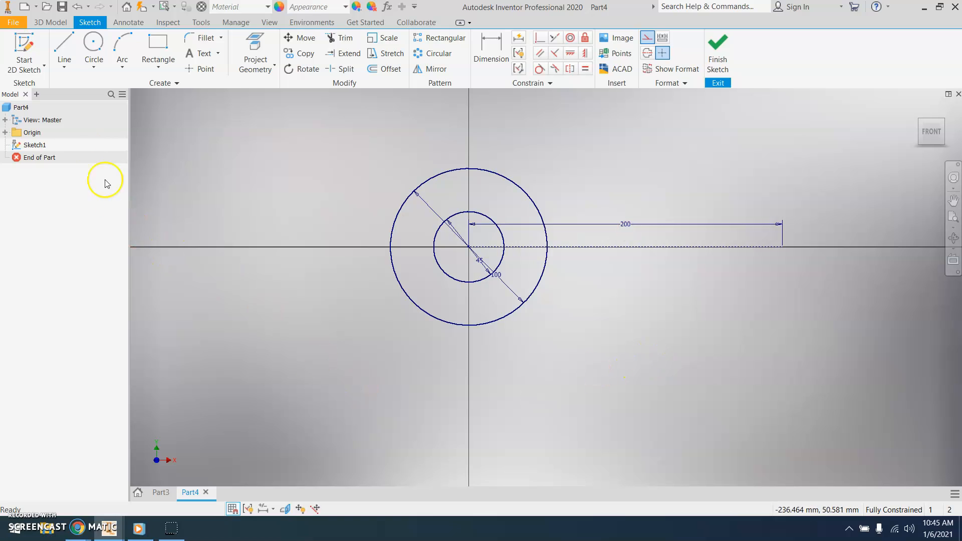
{"action": "left_click", "coordinate": [69, 49]}
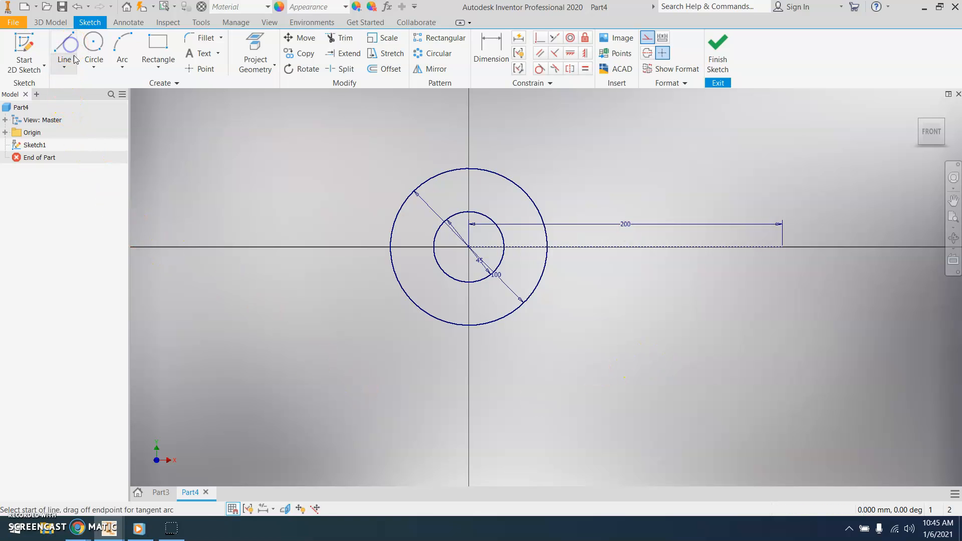
{"action": "left_click", "coordinate": [651, 39]}
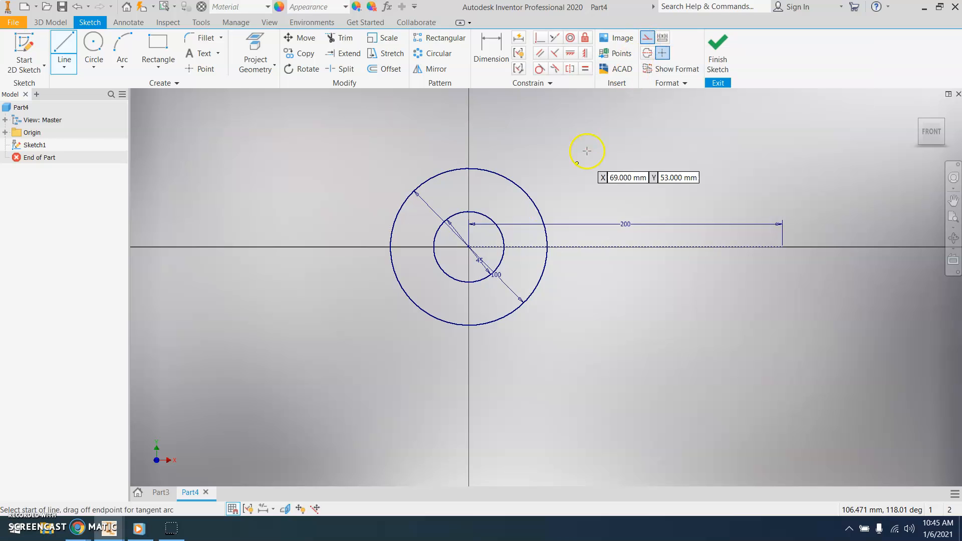
{"action": "left_click", "coordinate": [468, 247]}
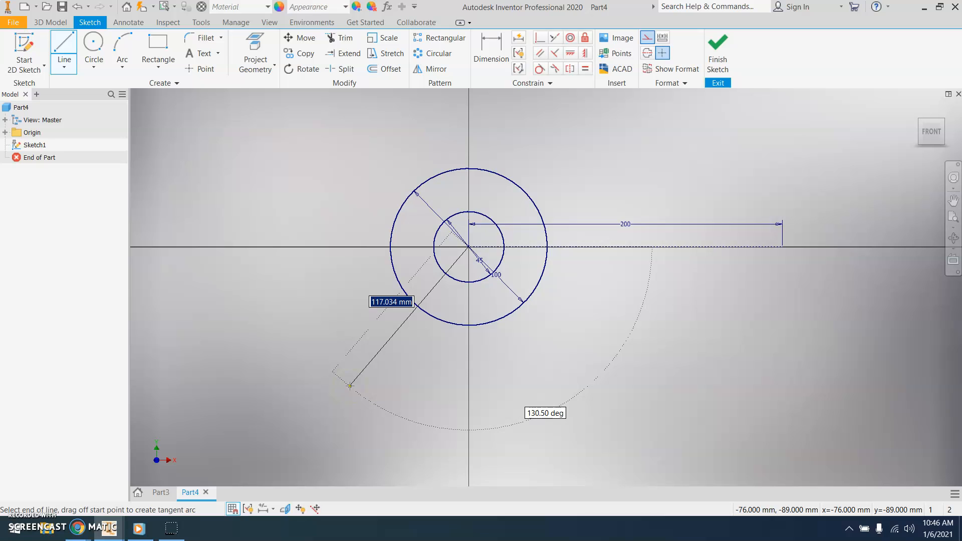
{"action": "type", "text": "125"}
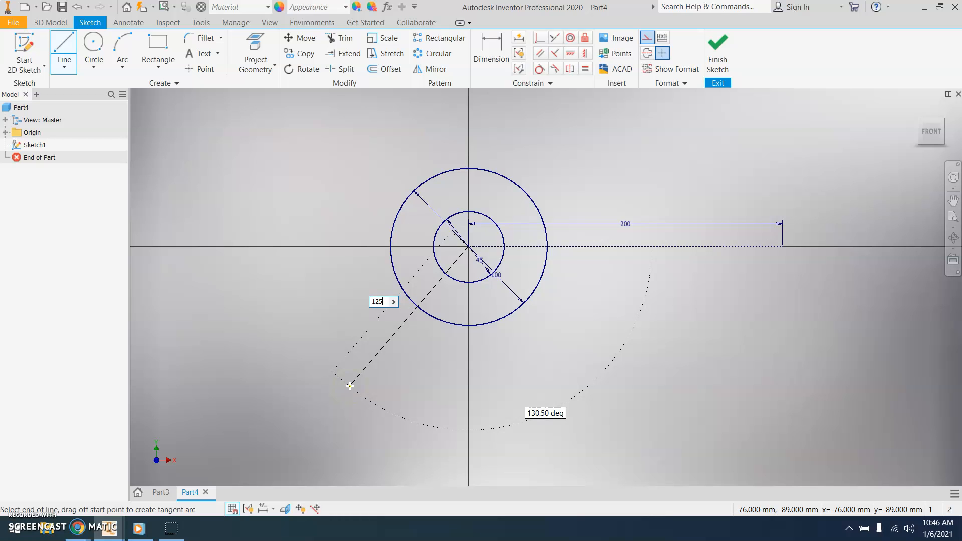
{"action": "key", "text": "Return"}
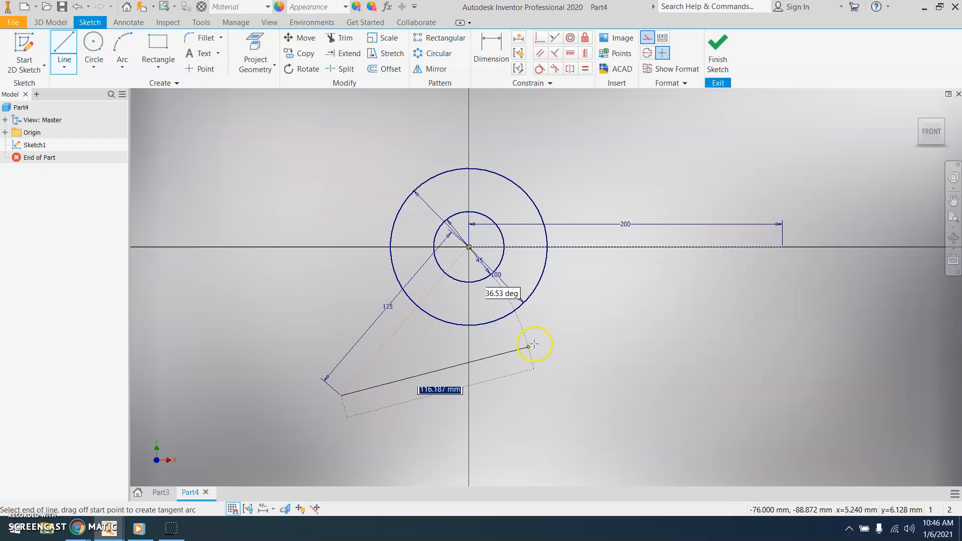
{"action": "key", "text": "Escape"}
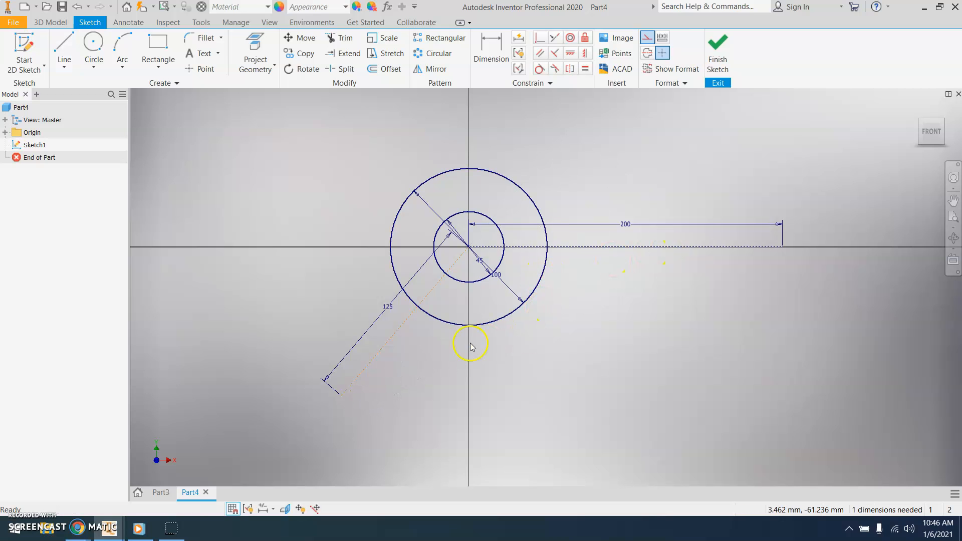
- Dimension the angle between the two construction lines and set it to 120 degrees
{"action": "left_click", "coordinate": [485, 46]}
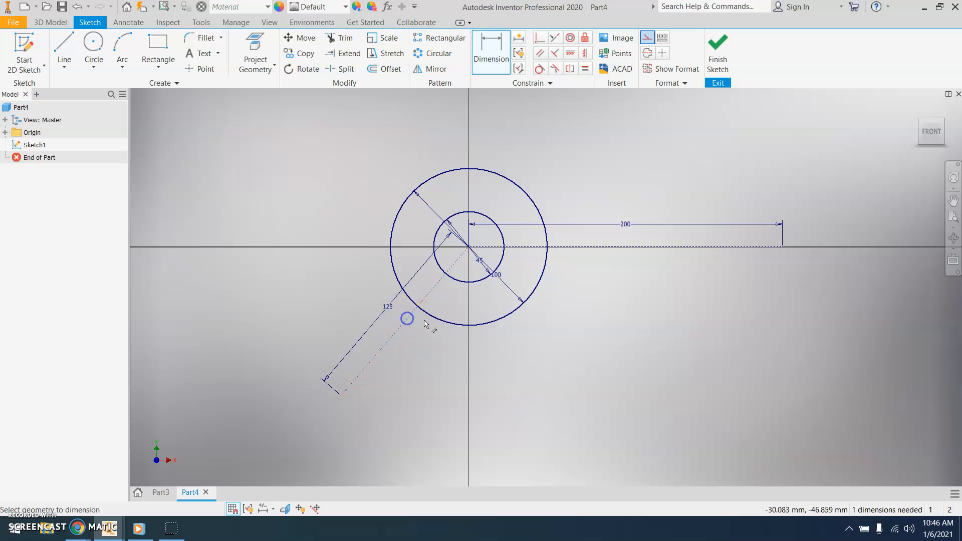
{"action": "left_click", "coordinate": [610, 248]}
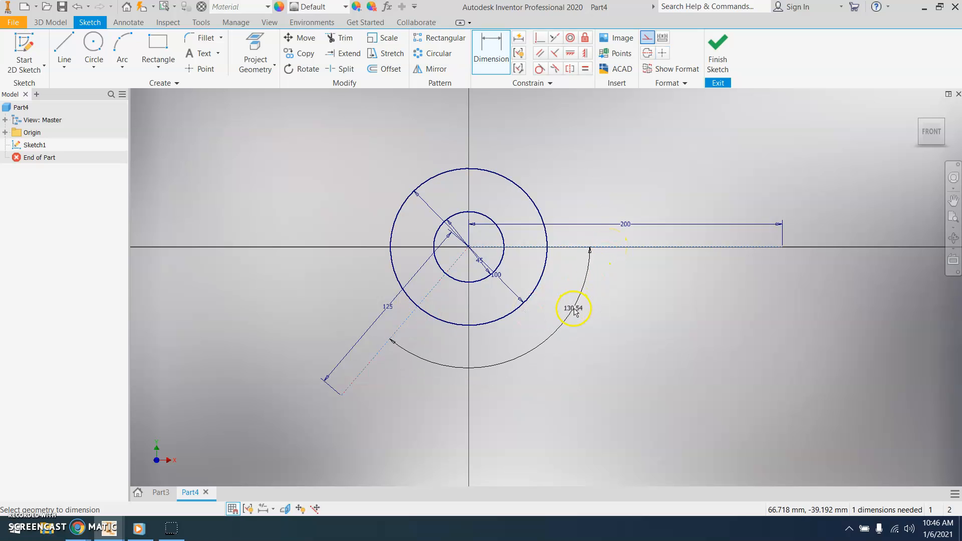
{"action": "left_click", "coordinate": [572, 319]}
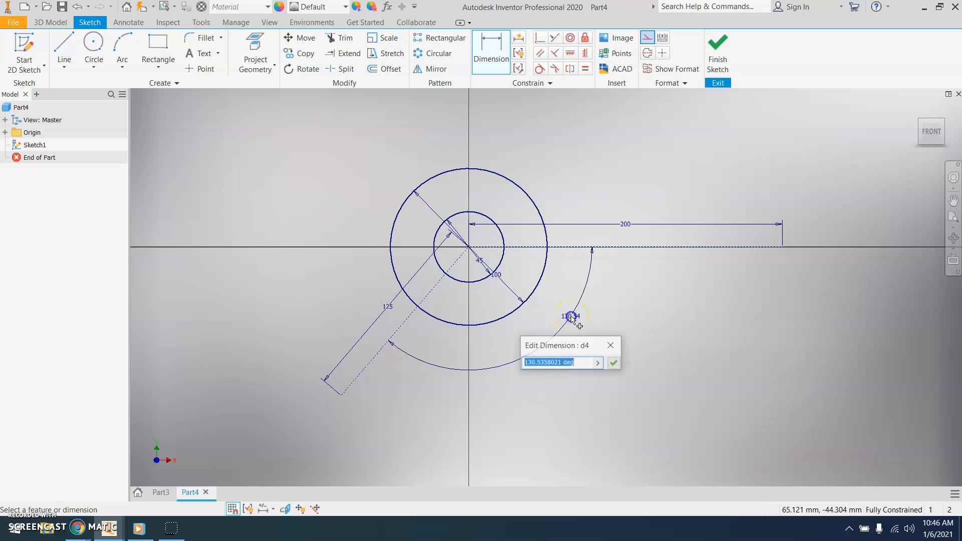
{"action": "type", "text": "120"}
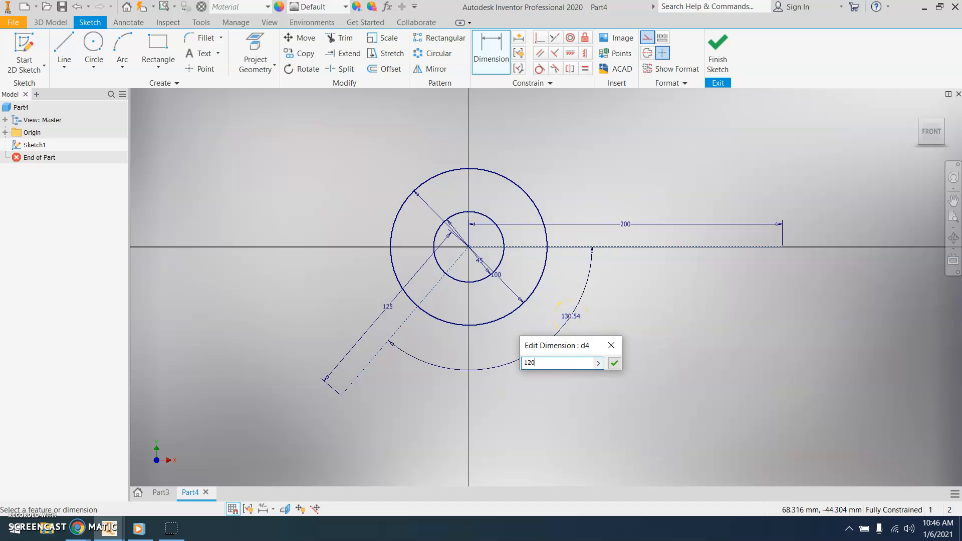
{"action": "key", "text": "Return"}
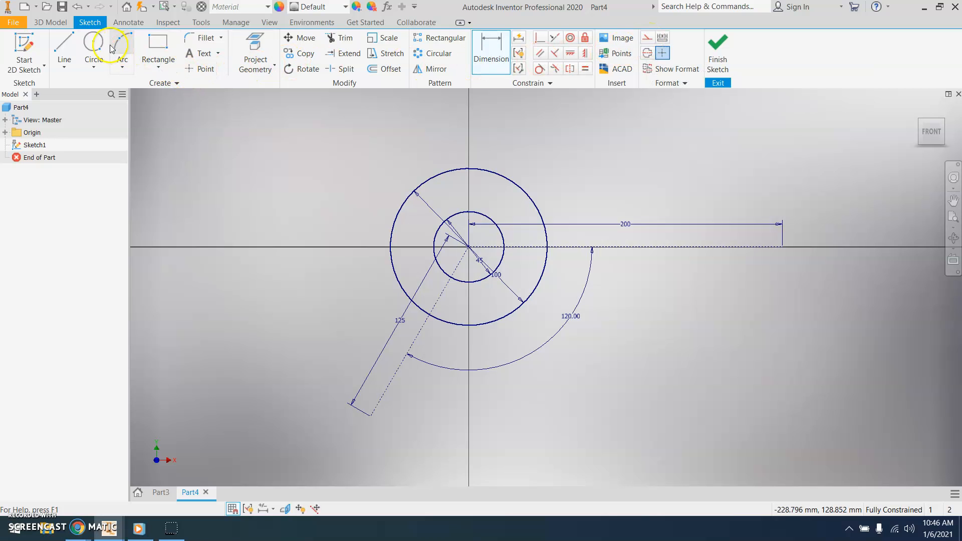
- Draw a circle with a 15 mm diameter at the outer end of each construction line, first the slanted and then the horizontal one
{"action": "left_click", "coordinate": [93, 45]}
{"action": "middle_click_drag", "start_coordinate": [424, 343], "coordinate": [441, 280]}
{"action": "left_click", "coordinate": [383, 368]}
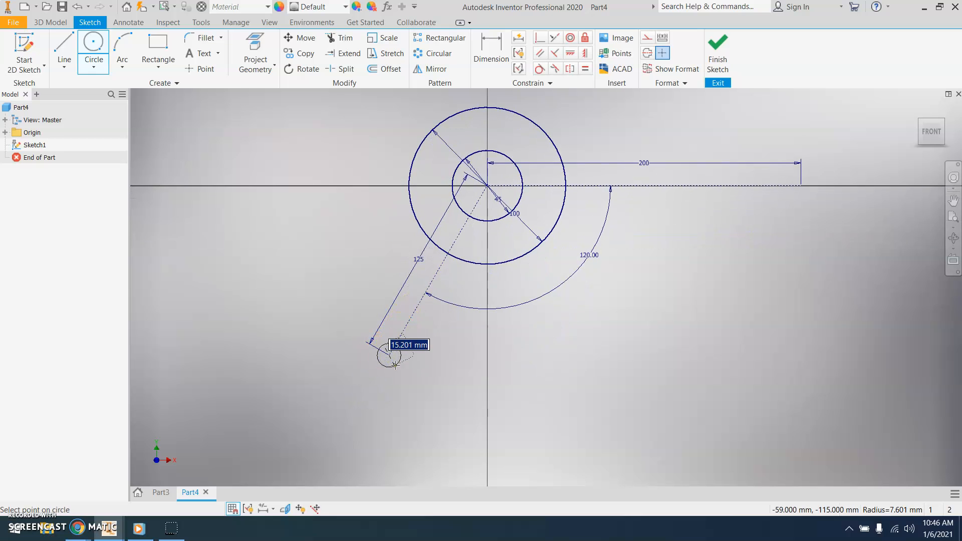
{"action": "type", "text": "15"}
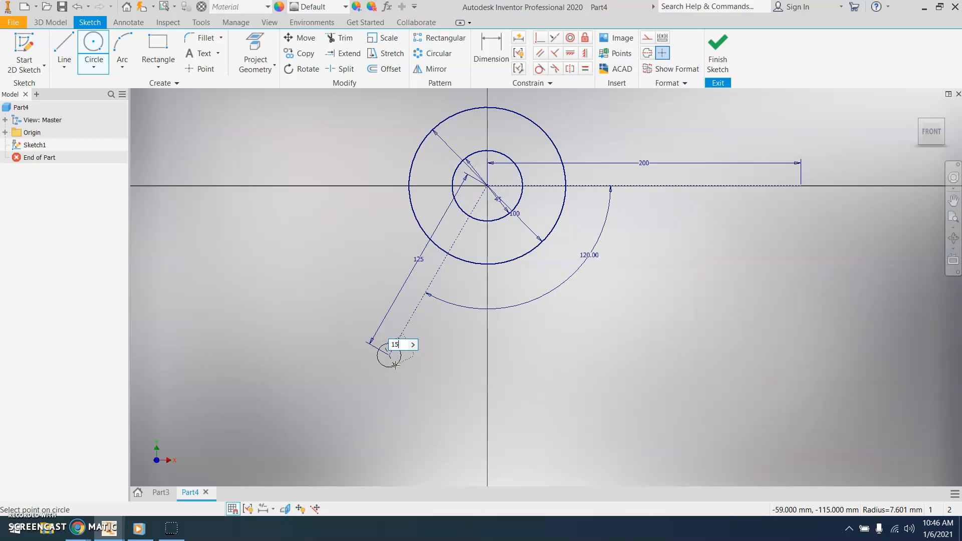
{"action": "key", "text": "Return"}
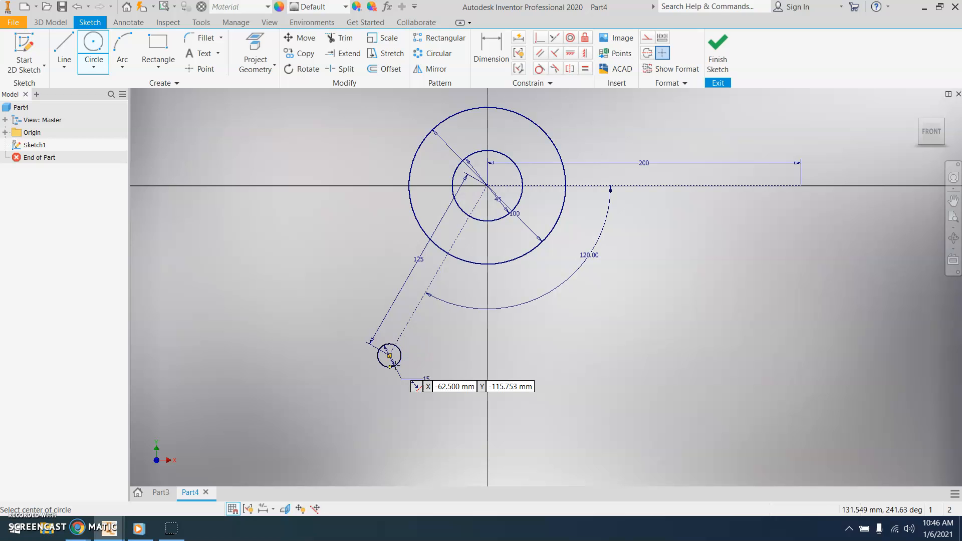
{"action": "left_click", "coordinate": [800, 186]}
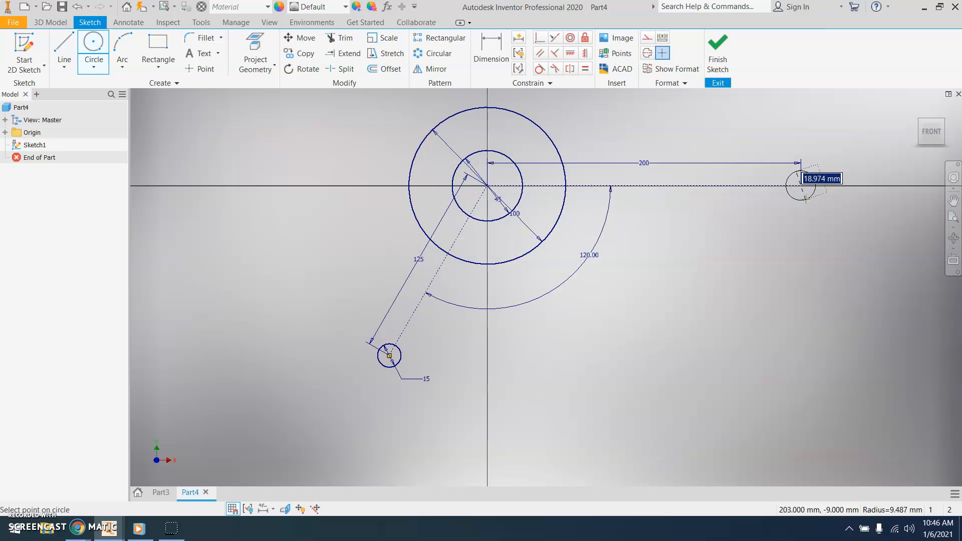
{"action": "type", "text": "15"}
{"action": "key", "text": "Return"}
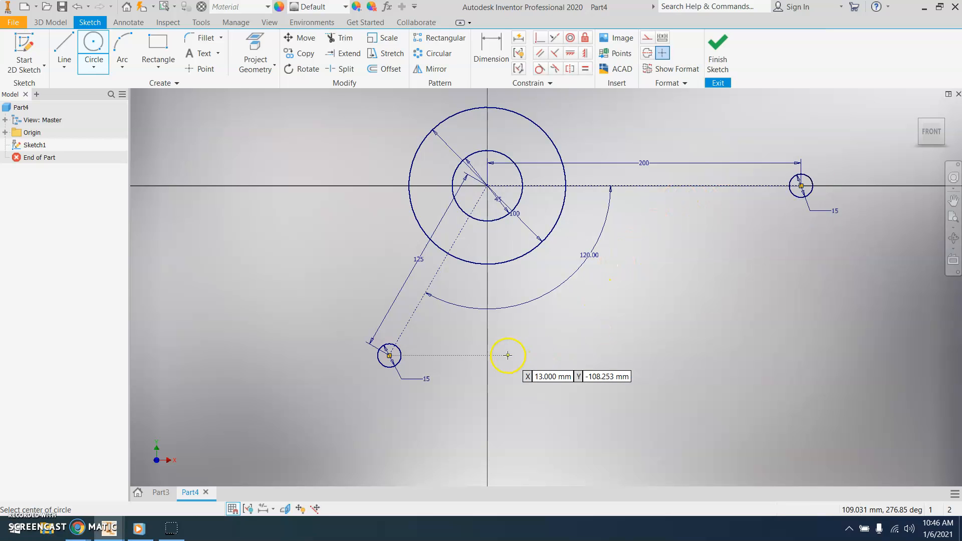
- Draw a horizontal line about 154 mm long from the 100 mm circle to above the far small circle's centre, about 19 mm above the construction line
{"action": "middle_click_drag", "start_coordinate": [552, 299], "coordinate": [457, 382]}
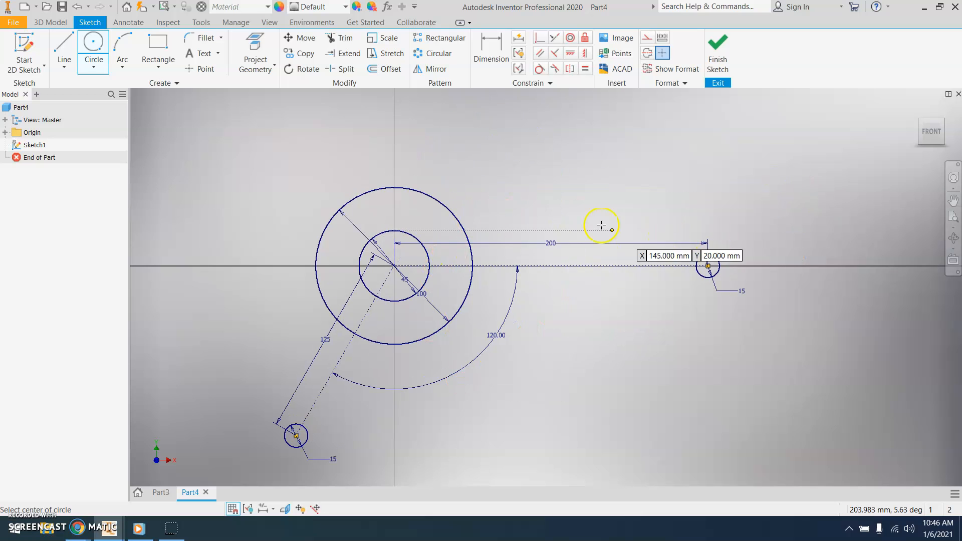
{"action": "left_click", "coordinate": [67, 44]}
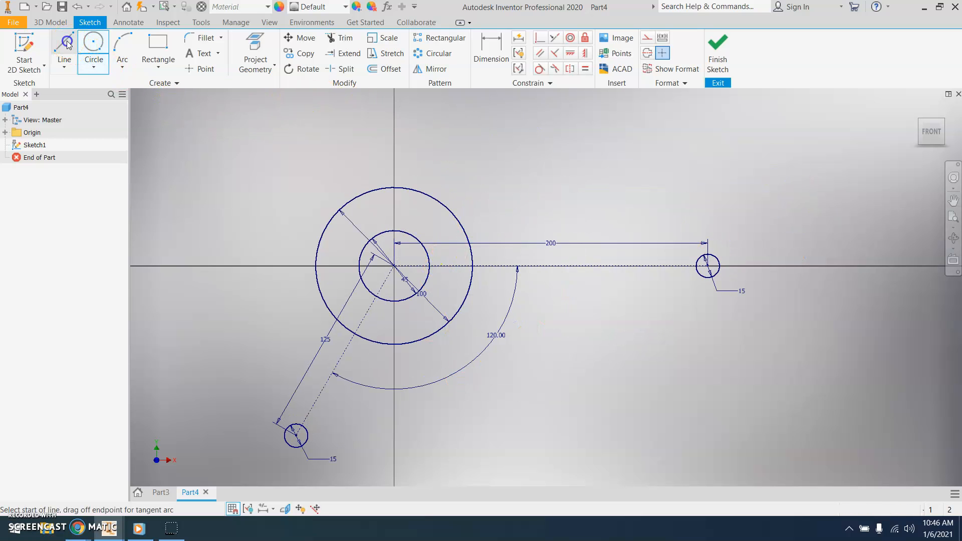
{"action": "left_click", "coordinate": [466, 234]}
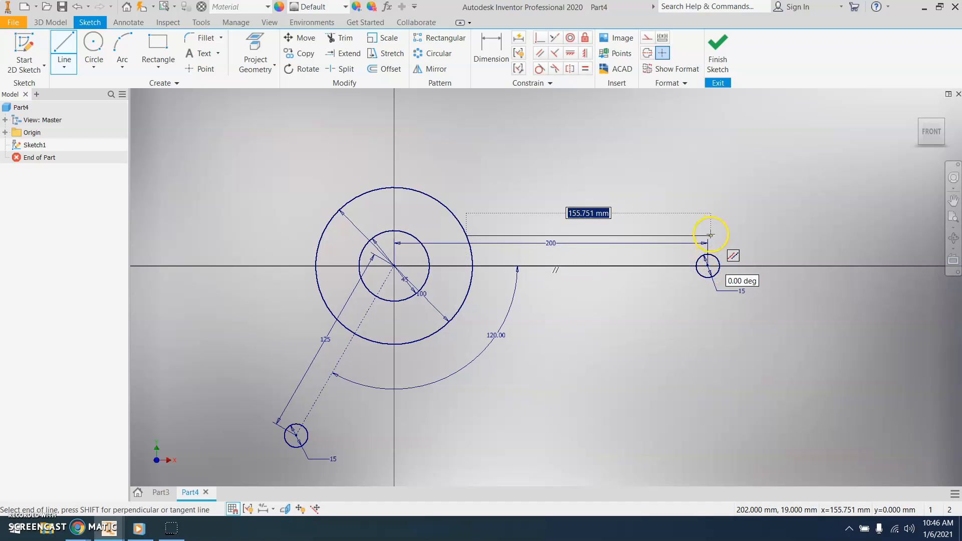
{"action": "scroll", "coordinate": [710, 236], "scroll_direction": "up", "scroll_amount": 4}
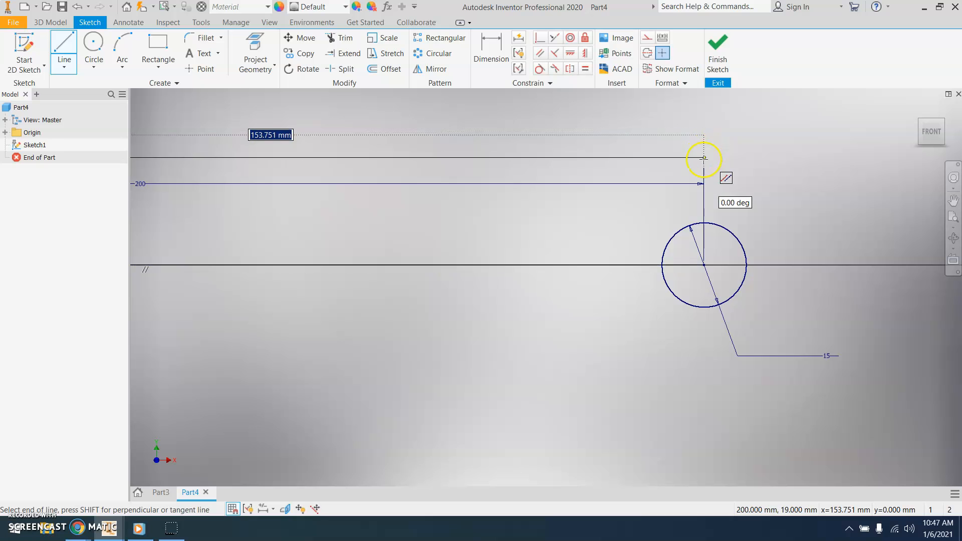
{"action": "left_click", "coordinate": [703, 159]}
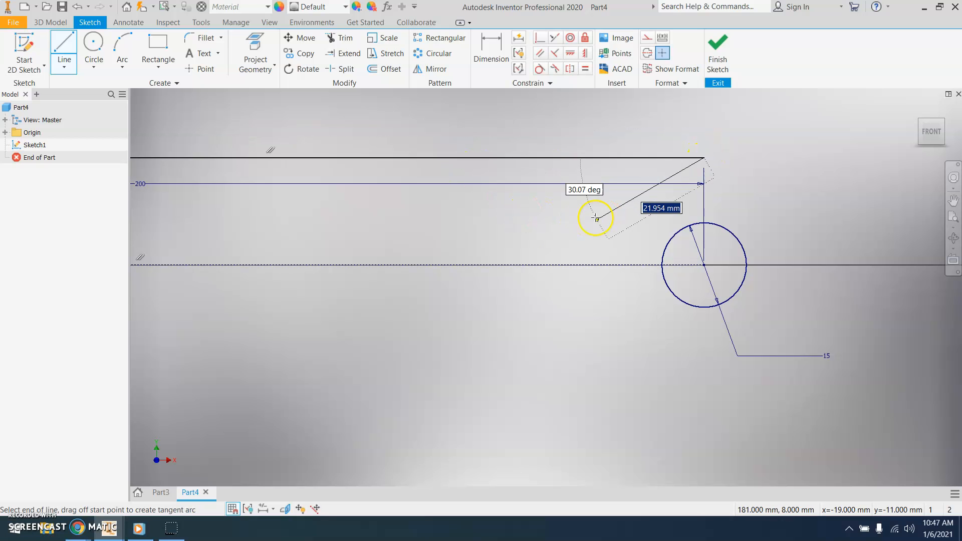
{"action": "scroll", "coordinate": [619, 230], "scroll_direction": "down", "scroll_amount": 3}
{"action": "key", "text": "Escape"}
- Draw a second horizontal line from the 100 mm circle to below the far small circle, about 14 mm below the construction line
{"action": "middle_click_drag", "start_coordinate": [527, 246], "coordinate": [694, 203]}
{"action": "scroll", "coordinate": [638, 215], "scroll_direction": "down", "scroll_amount": 5}
{"action": "scroll", "coordinate": [637, 215], "scroll_direction": "up", "scroll_amount": 3}
{"action": "left_click", "coordinate": [64, 50]}
{"action": "left_click", "coordinate": [444, 239]}
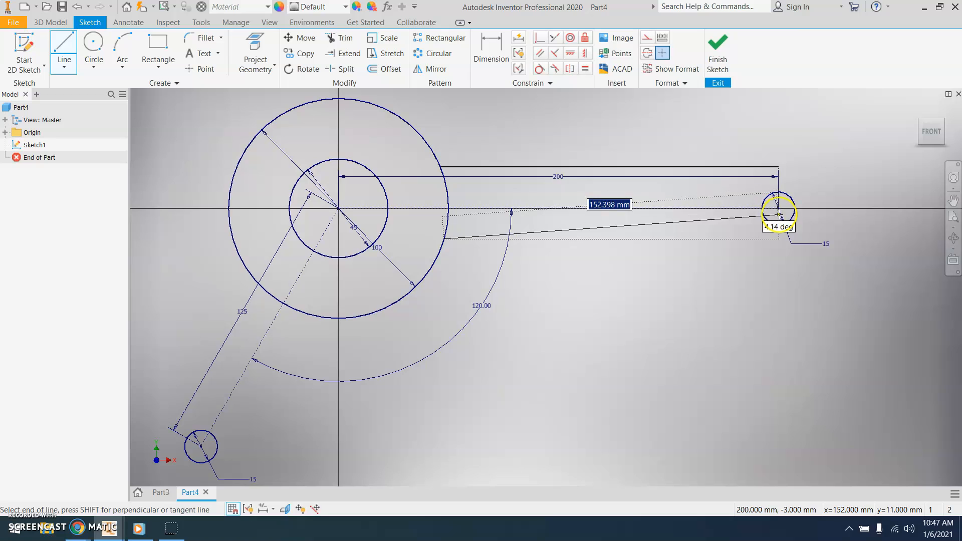
{"action": "left_click", "coordinate": [781, 242]}
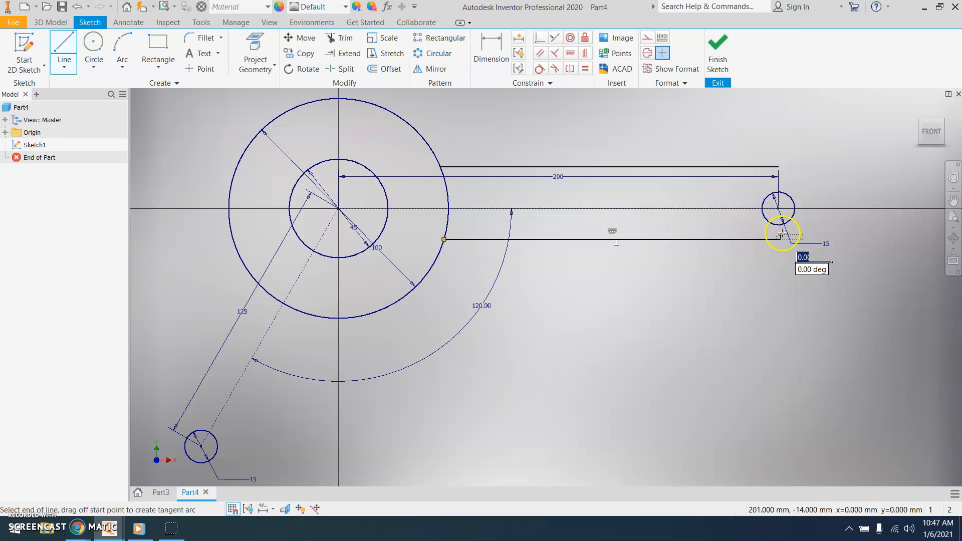
{"action": "key", "text": "Escape"}
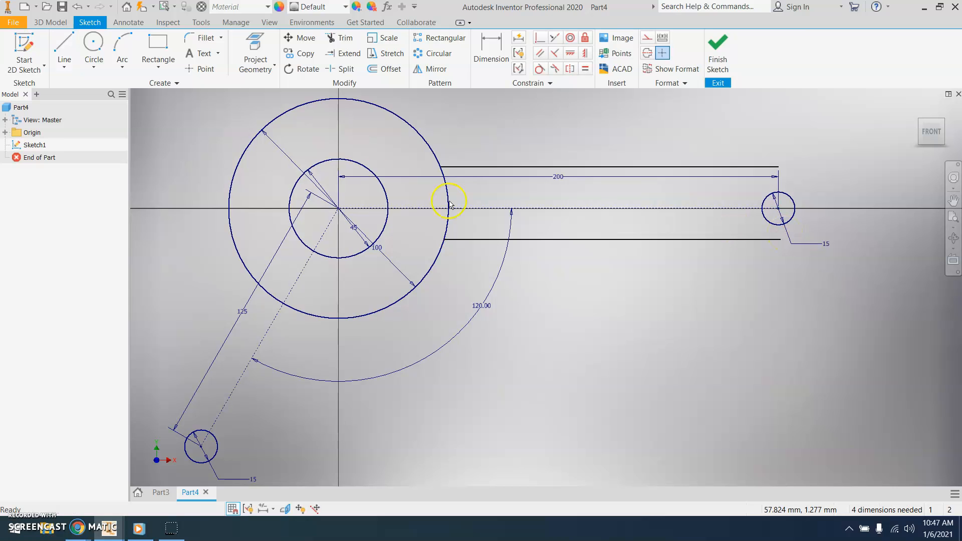
- Dimension the distance between the upper horizontal line and the construction line and set it to 35/2 mm
{"action": "left_click", "coordinate": [500, 54]}
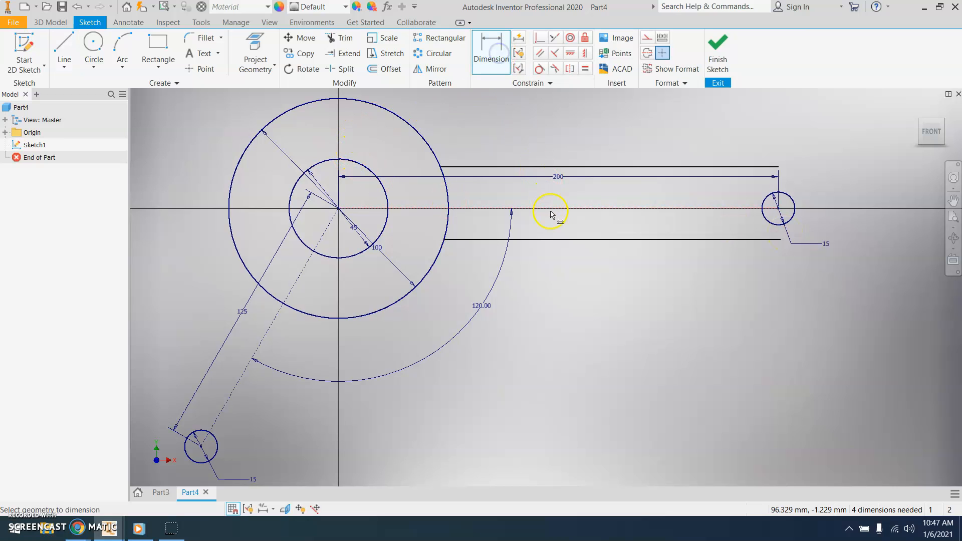
{"action": "left_click", "coordinate": [550, 172]}
{"action": "left_click", "coordinate": [549, 168]}
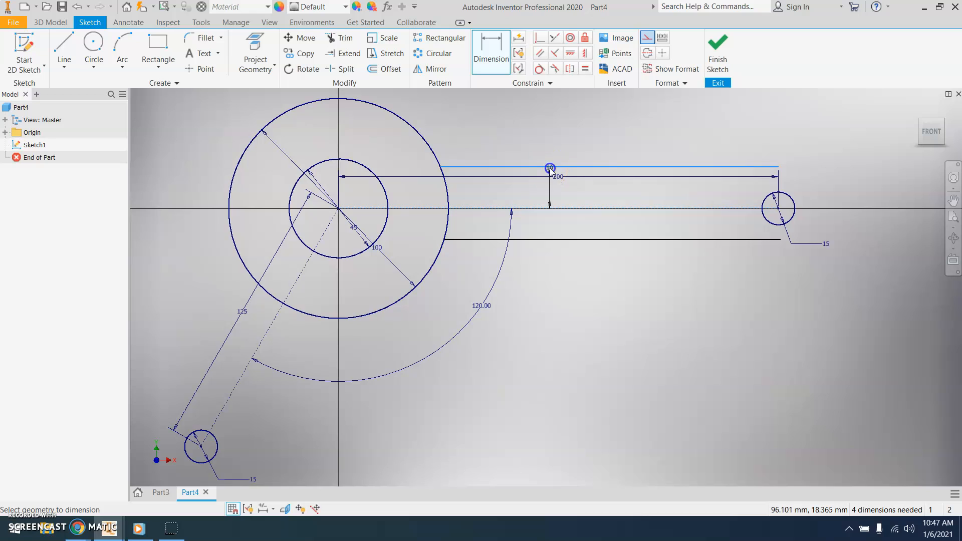
{"action": "left_click", "coordinate": [546, 131]}
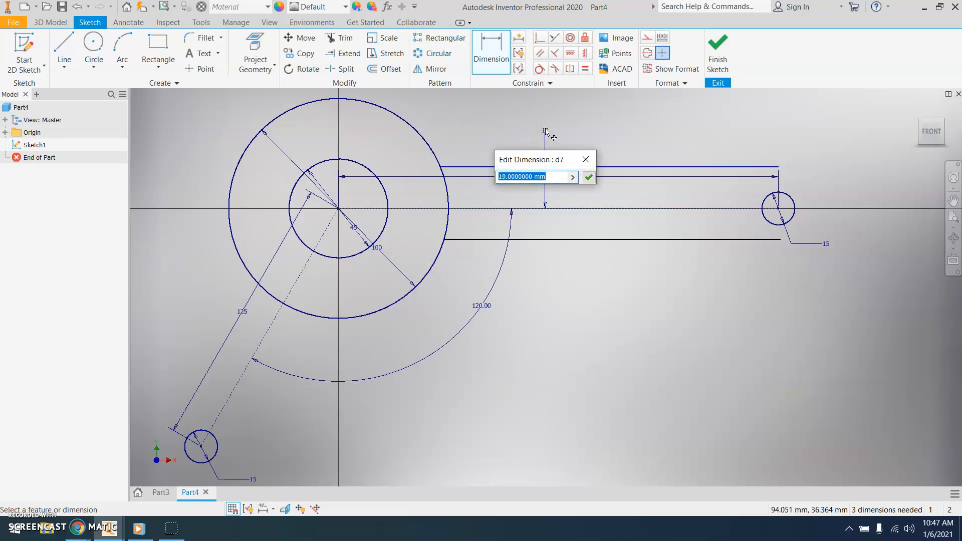
{"action": "type", "text": "35/2"}
{"action": "key", "text": "Return"}
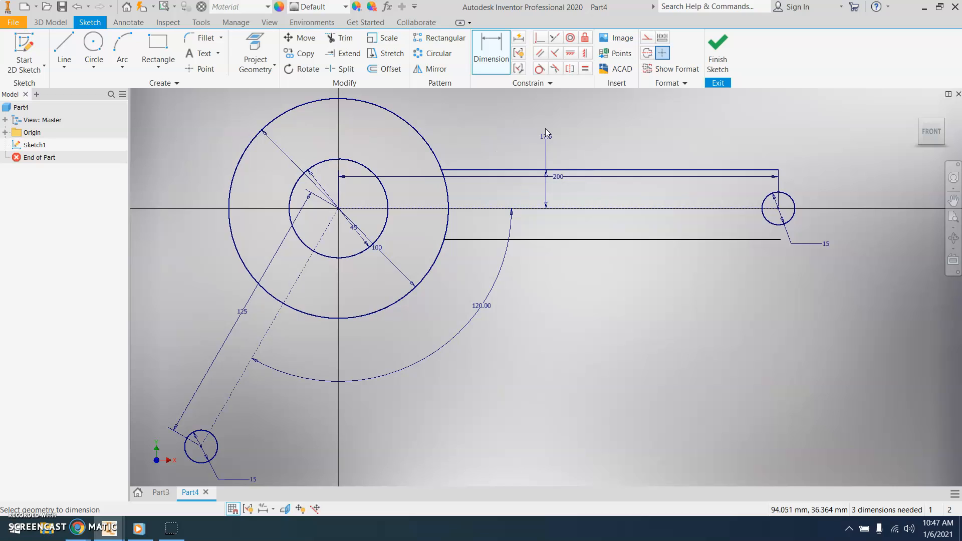
- Dimension the distance between the lower horizontal line and the construction line and set it to 17.5 mm
{"action": "left_click", "coordinate": [591, 239]}
{"action": "left_click", "coordinate": [591, 209]}
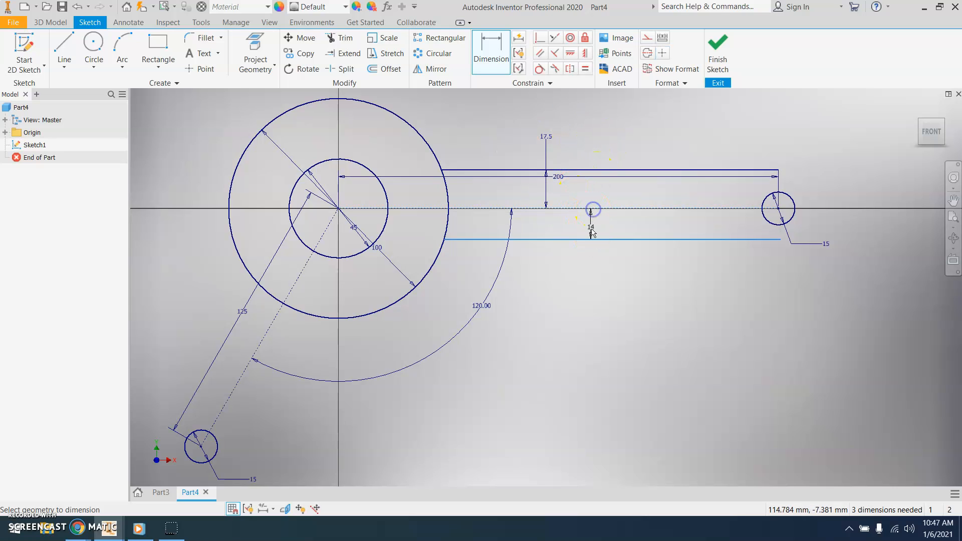
{"action": "left_click", "coordinate": [590, 261]}
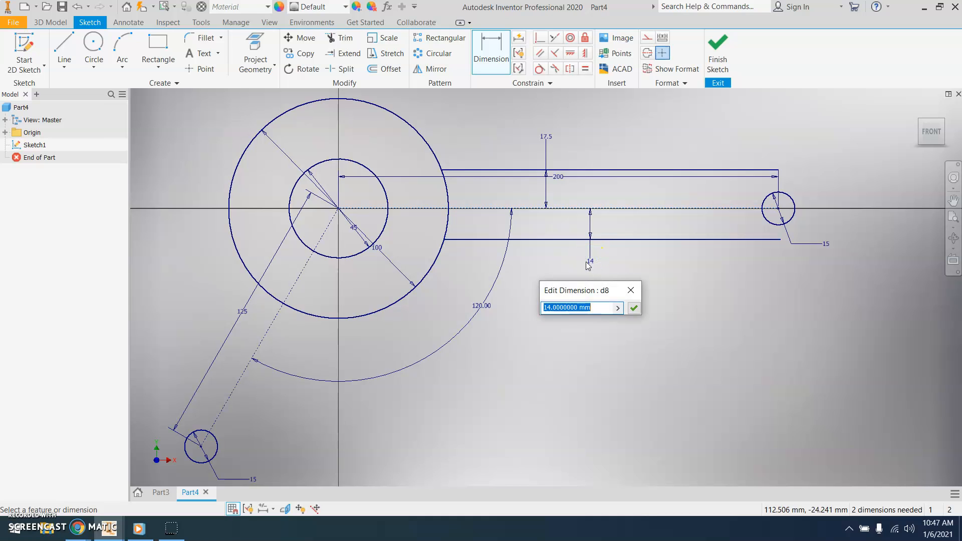
{"action": "type", "text": "17"}
{"action": "key", "text": "Return"}
- Open the upper line's distance dimension to check the expression it uses, and close it without changes
{"action": "middle_click_drag", "start_coordinate": [599, 193], "coordinate": [520, 205]}
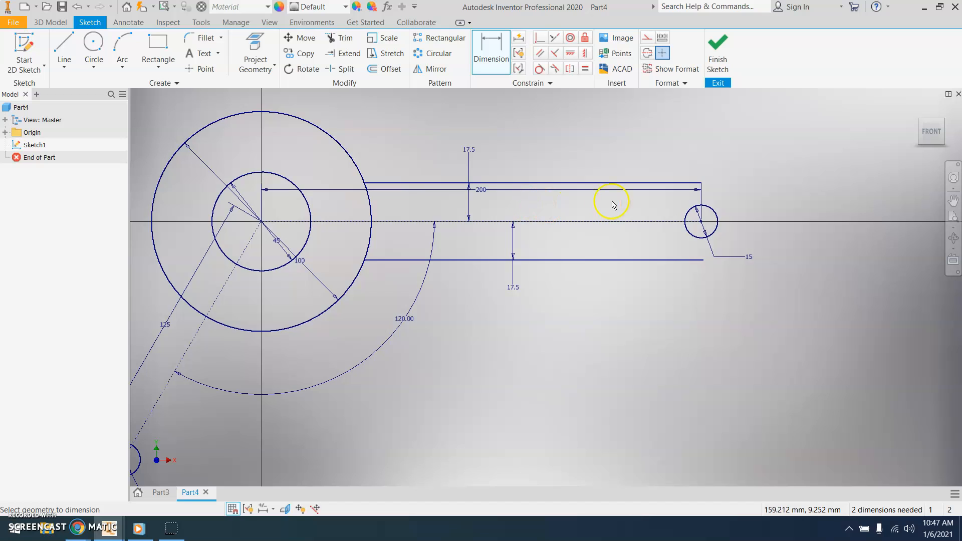
{"action": "key", "text": "Escape"}
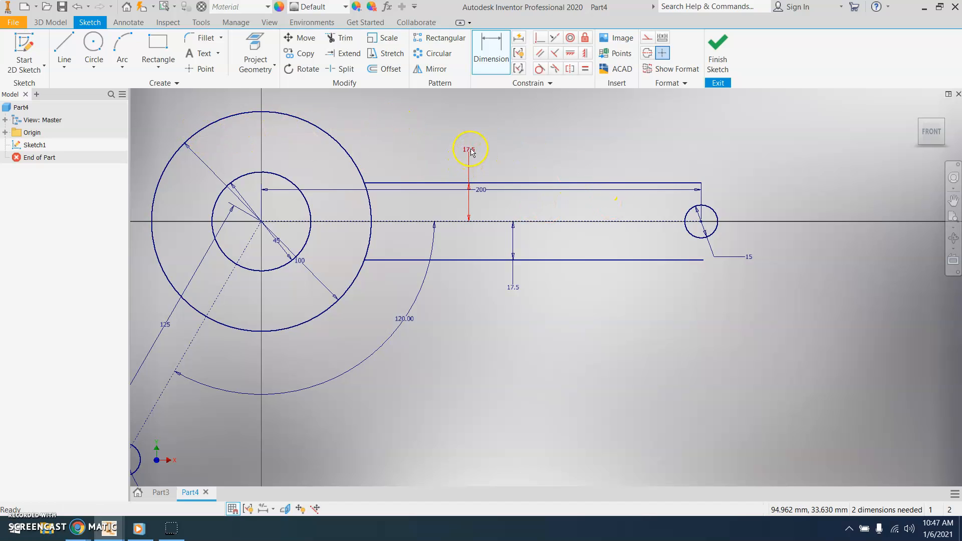
{"action": "double_click", "coordinate": [470, 150]}
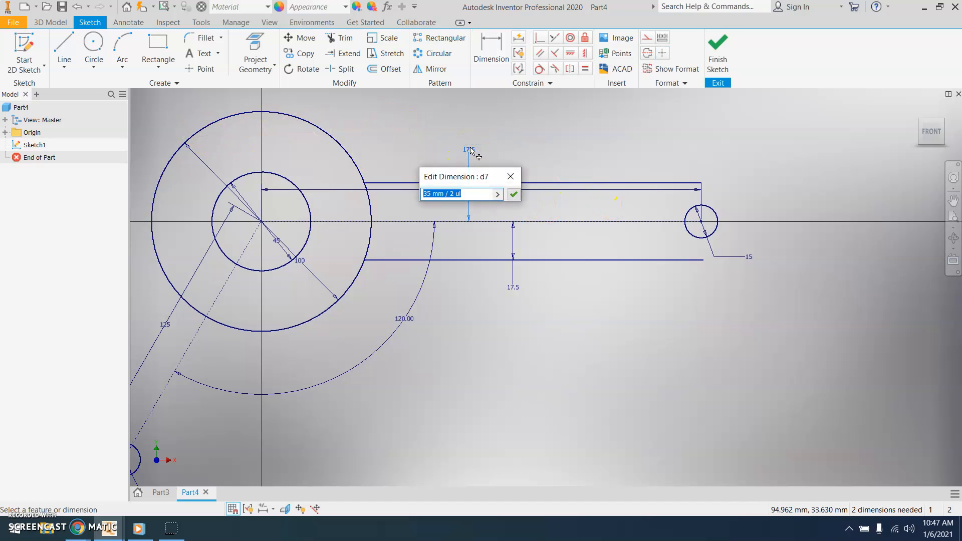
{"action": "left_click", "coordinate": [514, 174]}
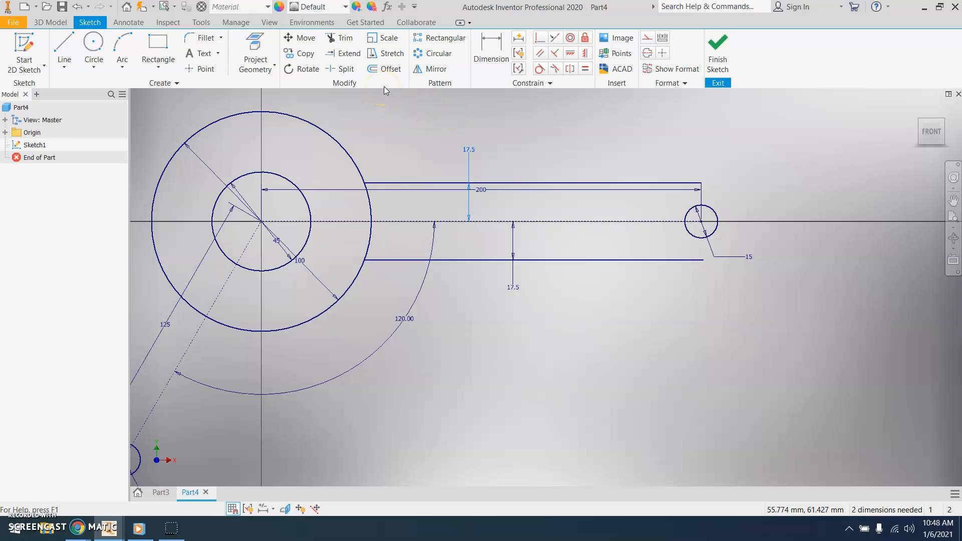
- Draw a three-point arc with a 17.5 mm radius joining the outer ends of the two horizontal lines around the small circle
{"action": "left_click", "coordinate": [123, 68]}
{"action": "left_click", "coordinate": [143, 89]}
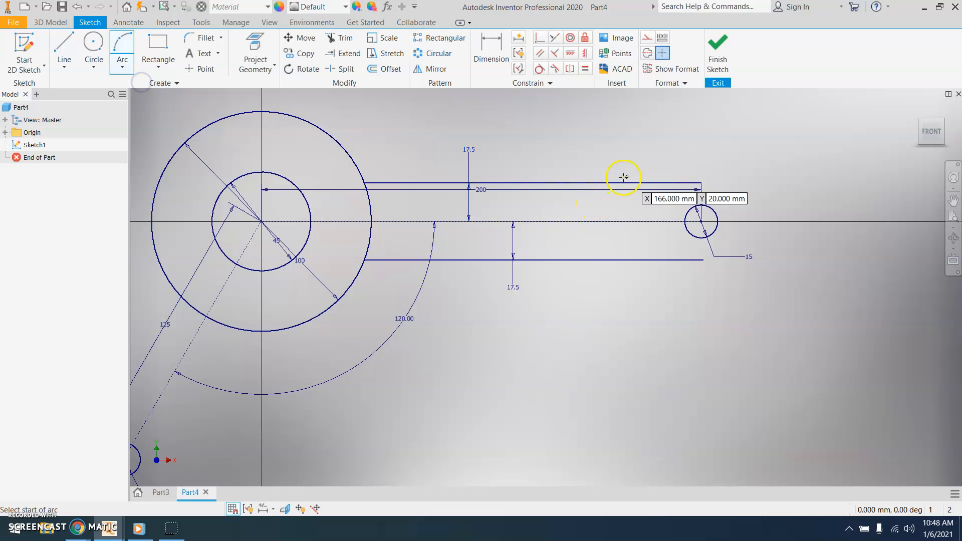
{"action": "left_click", "coordinate": [701, 183]}
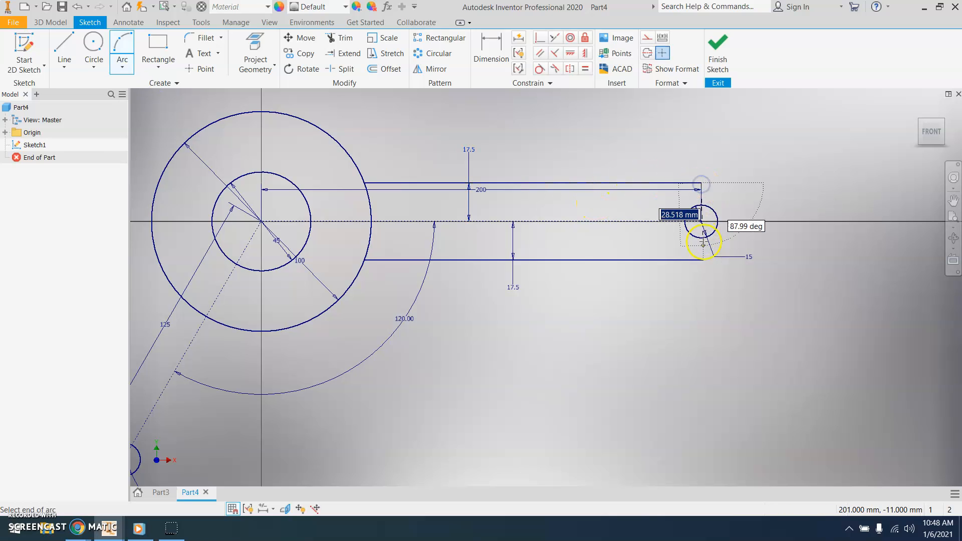
{"action": "left_click", "coordinate": [703, 260]}
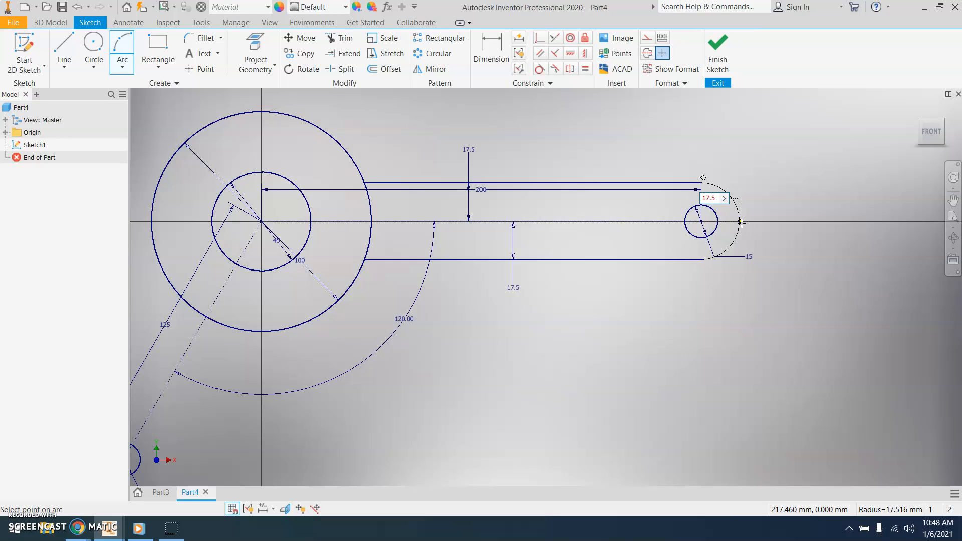
{"action": "key", "text": "Return"}
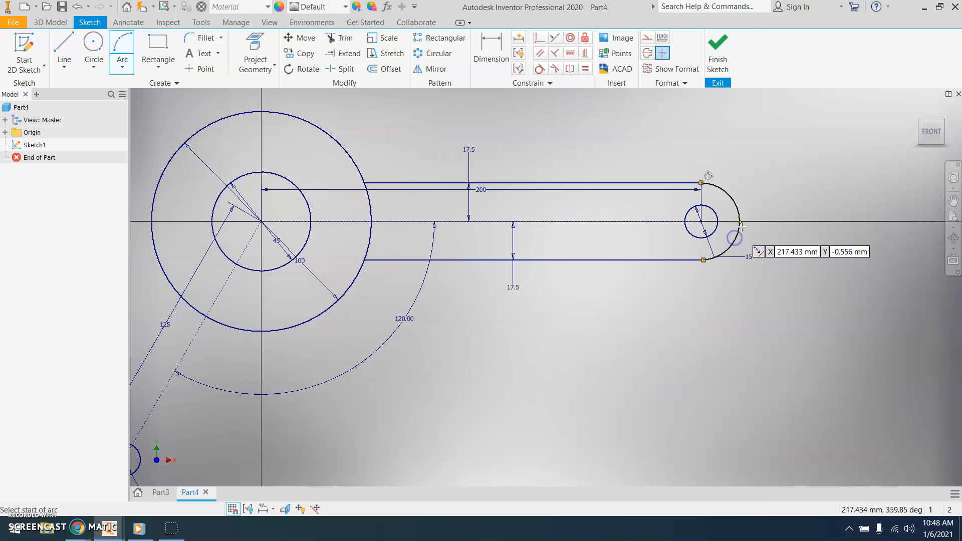
- Dimension the radius of the arc at the end of the horizontal arm and set it to 17.5 mm
{"action": "left_click", "coordinate": [496, 45]}
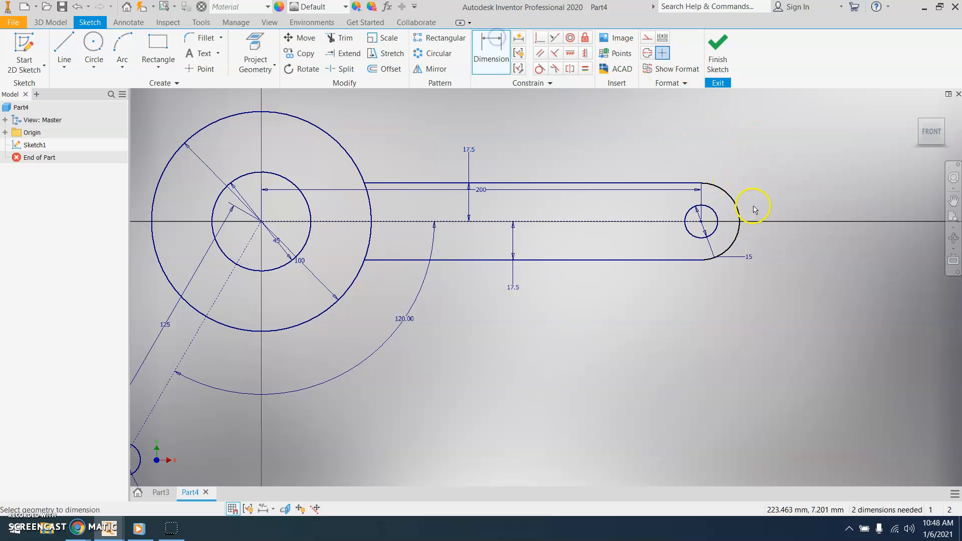
{"action": "left_click", "coordinate": [737, 205]}
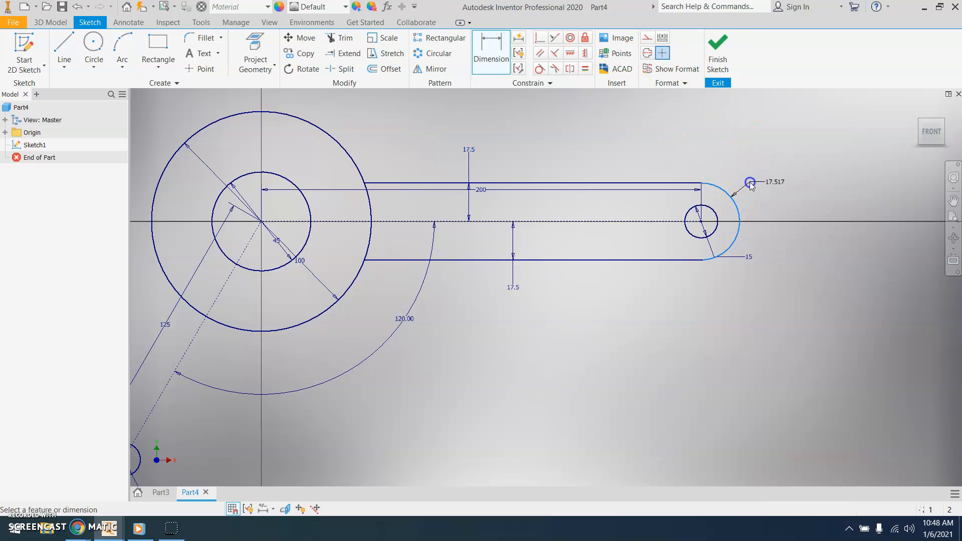
{"action": "left_click", "coordinate": [758, 188]}
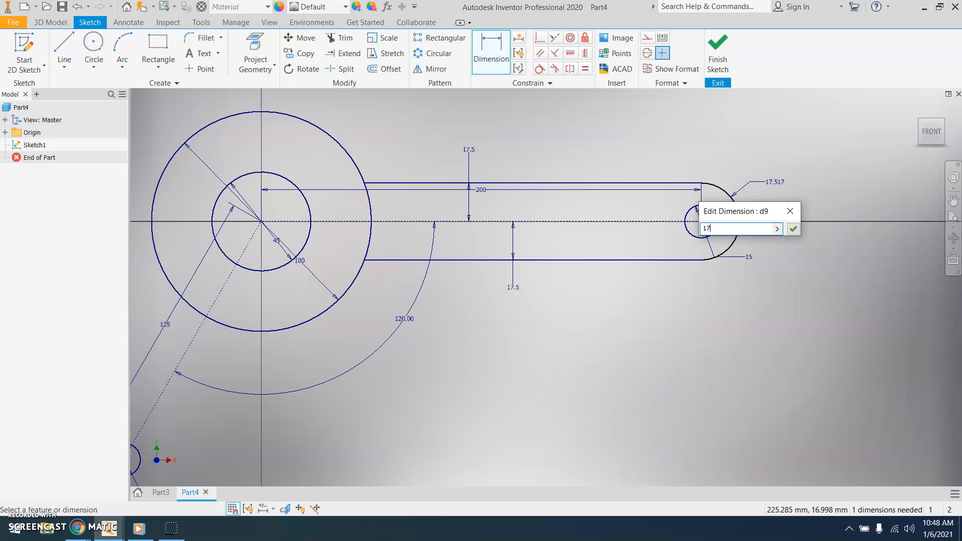
{"action": "type", "text": "17.5"}
{"action": "key", "text": "Return"}
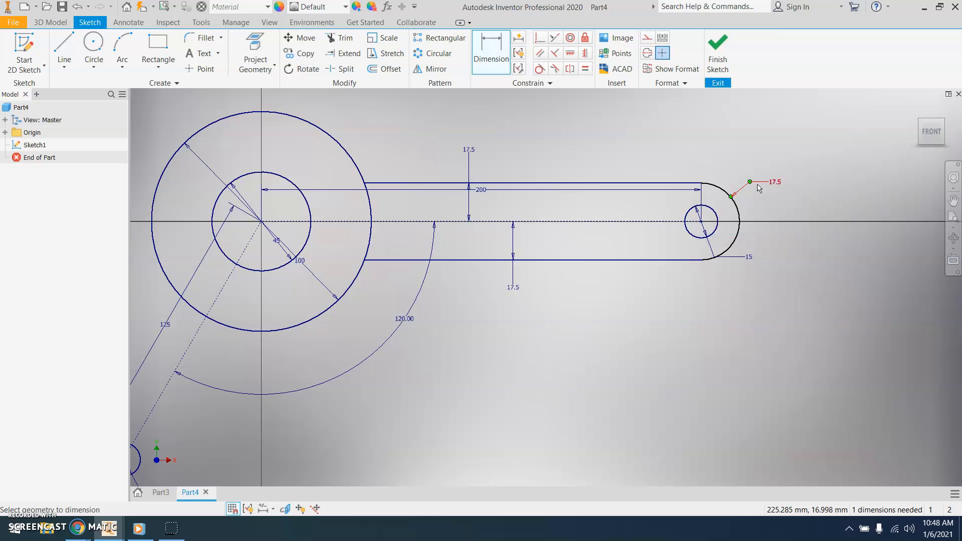
{"action": "scroll", "coordinate": [748, 210], "scroll_direction": "up", "scroll_amount": 3}
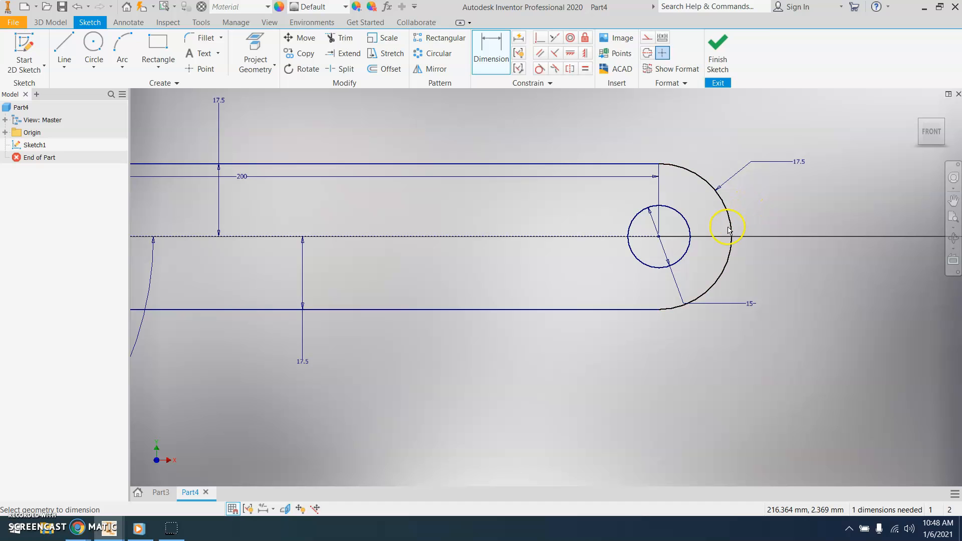
- Draw a line about 81 mm long from the 100 mm circle down past the slanted construction line's outer side, roughly parallel to it
{"action": "scroll", "coordinate": [588, 279], "scroll_direction": "down", "scroll_amount": 5}
{"action": "mouse_move", "coordinate": [497, 319]}
{"action": "middle_mouse_down"}
{"action": "mouse_move", "coordinate": [554, 287]}
{"action": "mouse_move", "coordinate": [673, 253]}
{"action": "middle_mouse_up"}
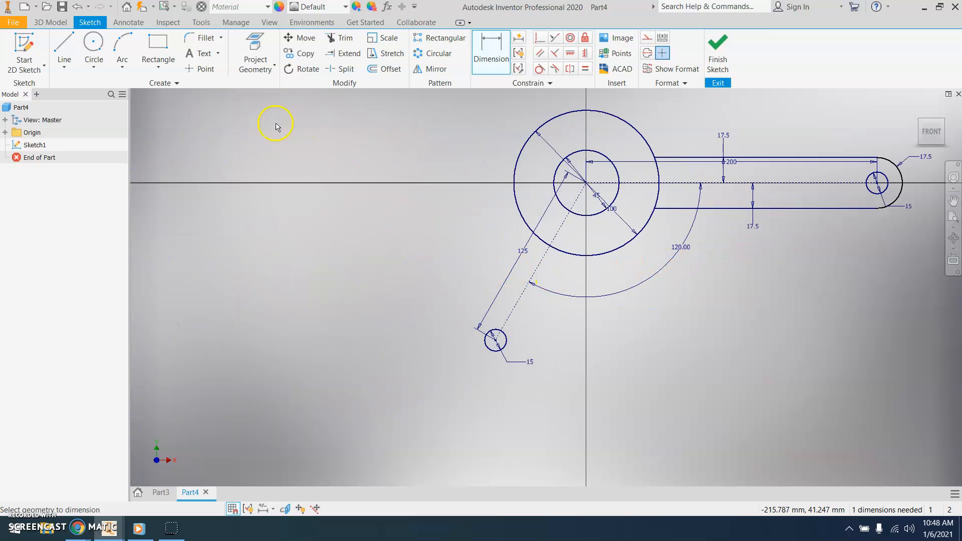
{"action": "left_click", "coordinate": [70, 41]}
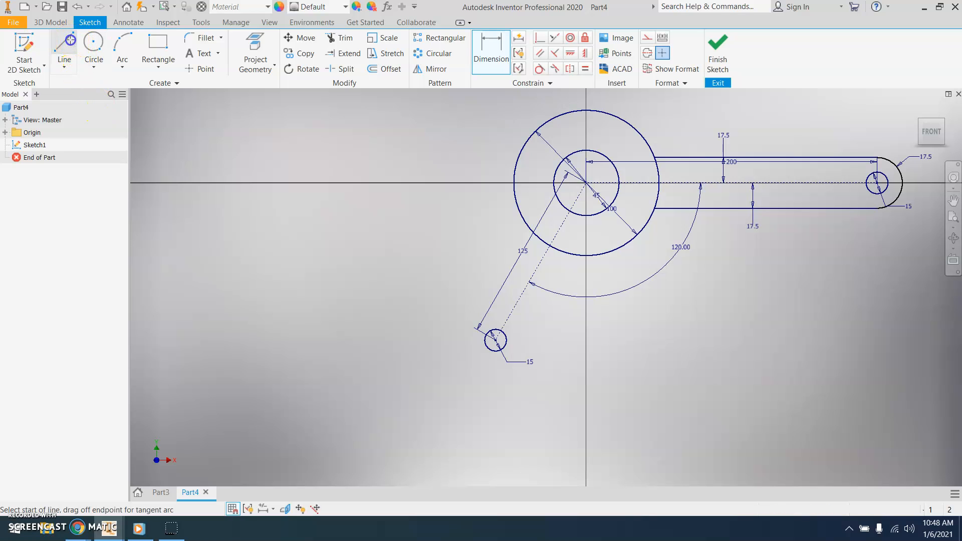
{"action": "left_click", "coordinate": [522, 223]}
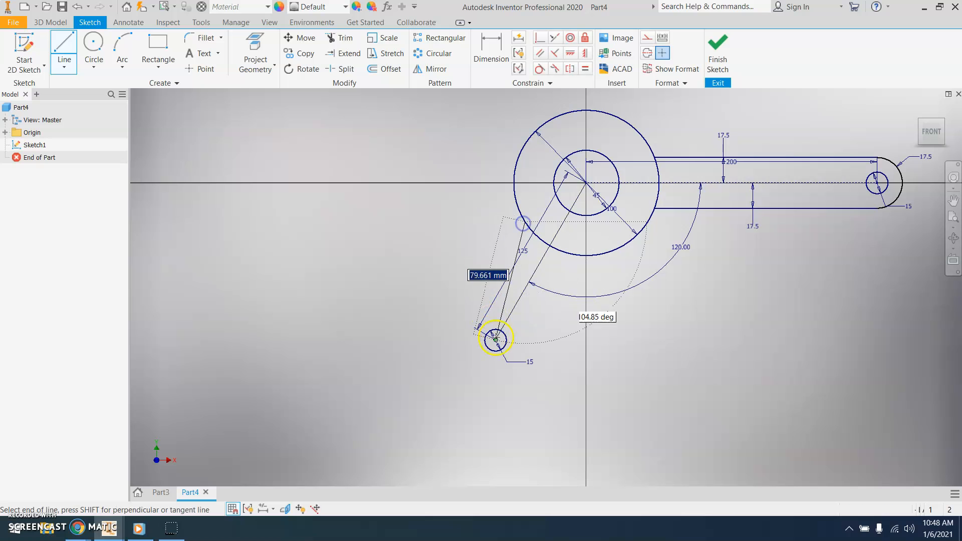
{"action": "scroll", "coordinate": [461, 328], "scroll_direction": "up", "scroll_amount": 3}
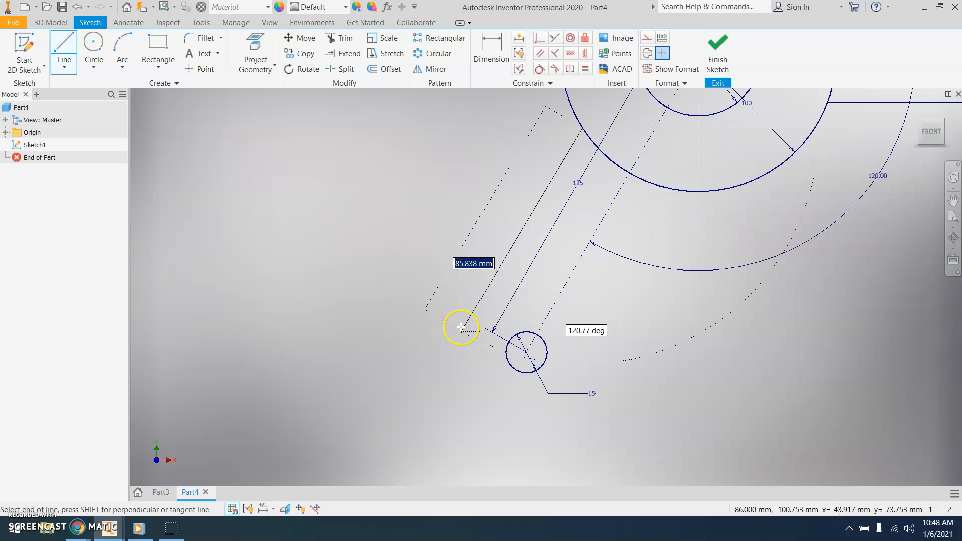
{"action": "scroll", "coordinate": [461, 328], "scroll_direction": "up", "scroll_amount": 2}
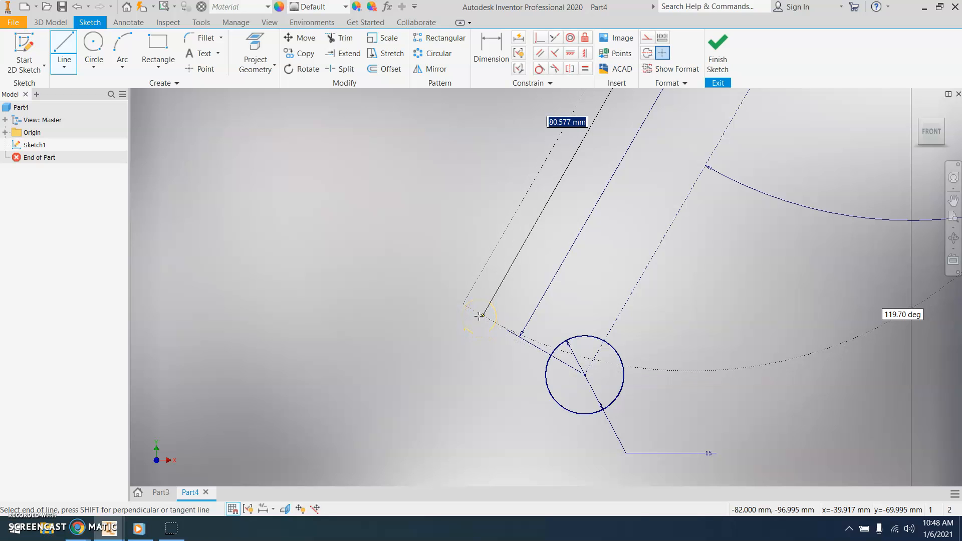
{"action": "scroll", "coordinate": [479, 316], "scroll_direction": "down", "scroll_amount": 5}
{"action": "left_click", "coordinate": [480, 316]}
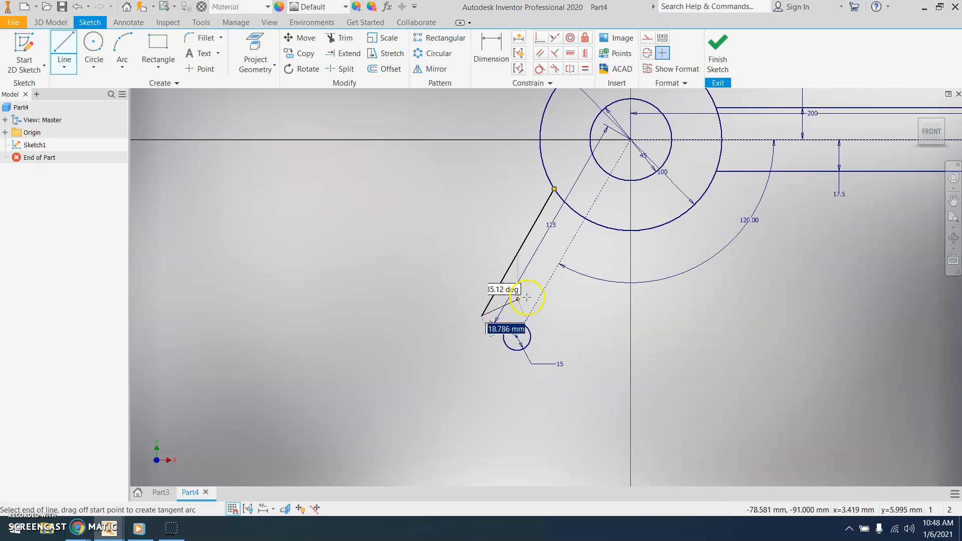
{"action": "key", "text": "Escape"}
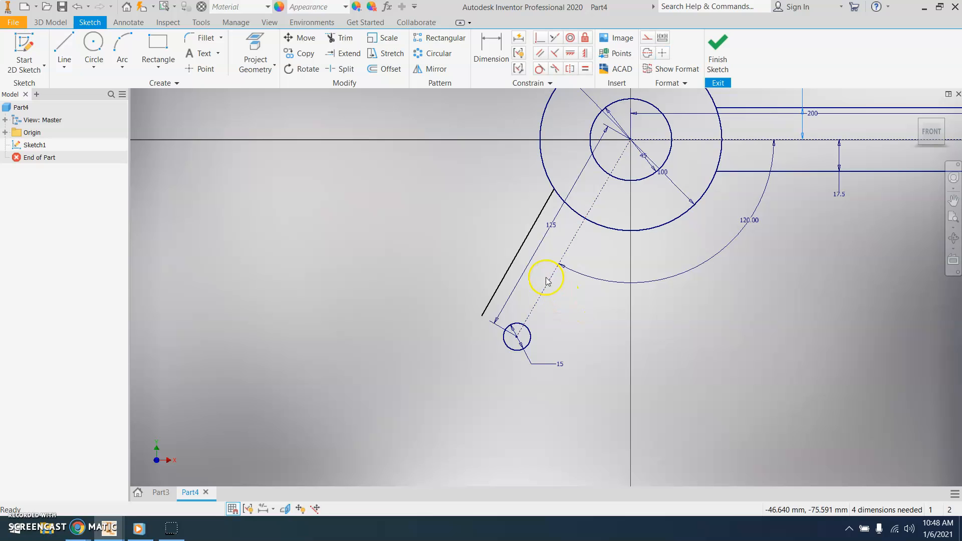
{"action": "scroll", "coordinate": [563, 305], "scroll_direction": "down", "scroll_amount": 2}
{"action": "mouse_move", "coordinate": [563, 305]}
{"action": "middle_mouse_down"}
{"action": "mouse_move", "coordinate": [513, 291]}
{"action": "mouse_move", "coordinate": [491, 273]}
{"action": "middle_mouse_up"}
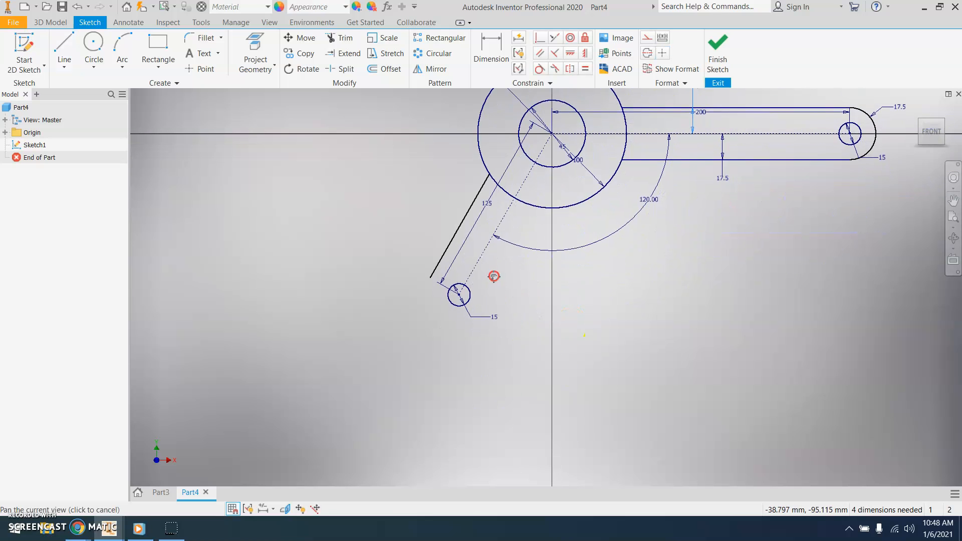
- Constrain the solid line on the slanted construction line's outer side parallel to that construction line
{"action": "left_click", "coordinate": [540, 54]}
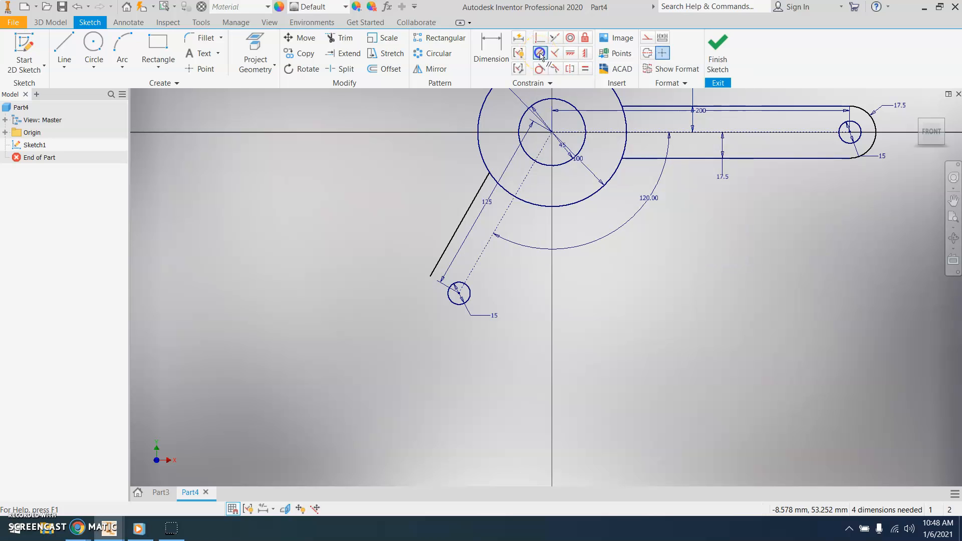
{"action": "left_click", "coordinate": [477, 217]}
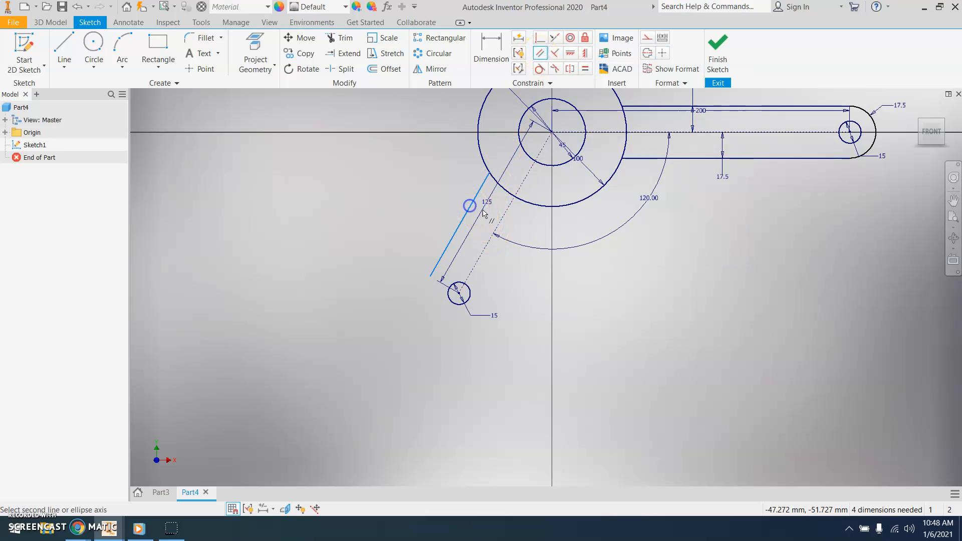
{"action": "left_click", "coordinate": [502, 221]}
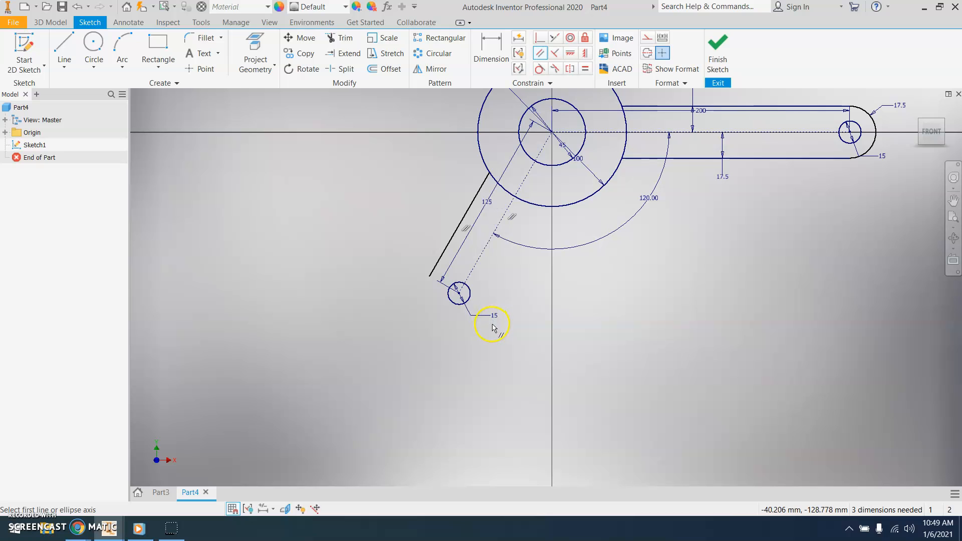
{"action": "left_click", "coordinate": [72, 40]}
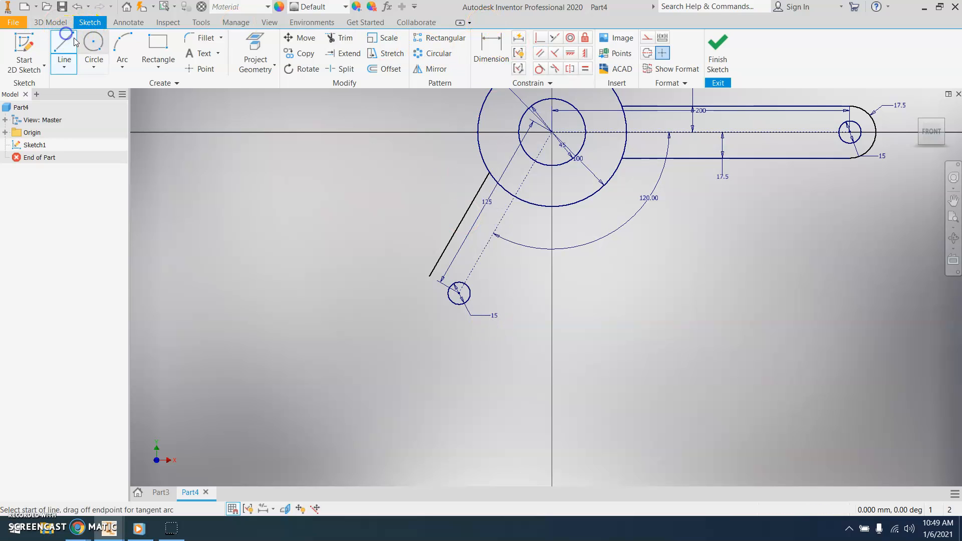
{"action": "left_click", "coordinate": [535, 203]}
{"action": "key", "text": "Escape"}
- Draw a line about 77 mm long from the 100 mm circle down past the slanted construction line's inner side, roughly parallel to it
{"action": "left_click", "coordinate": [64, 49]}
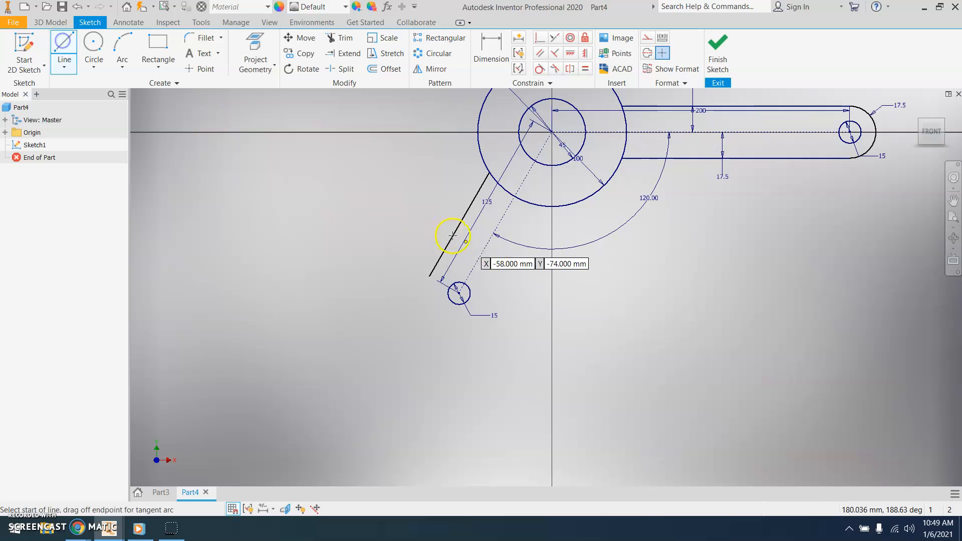
{"action": "scroll", "coordinate": [523, 205], "scroll_direction": "down", "scroll_amount": 5}
{"action": "left_click", "coordinate": [546, 197]}
{"action": "scroll", "coordinate": [540, 260], "scroll_direction": "up", "scroll_amount": 5}
{"action": "middle_click_drag", "start_coordinate": [522, 310], "coordinate": [534, 216]}
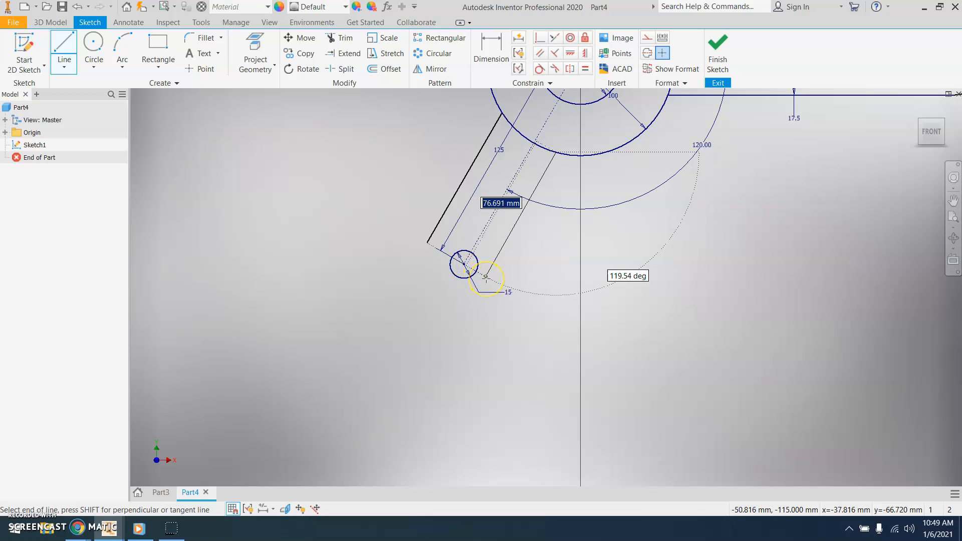
{"action": "left_click", "coordinate": [485, 276]}
{"action": "key", "text": "Escape"}
- Constrain the new line on the slanted arm's inner side parallel to the slanted construction line
{"action": "left_click", "coordinate": [496, 61]}
{"action": "left_click", "coordinate": [540, 52]}
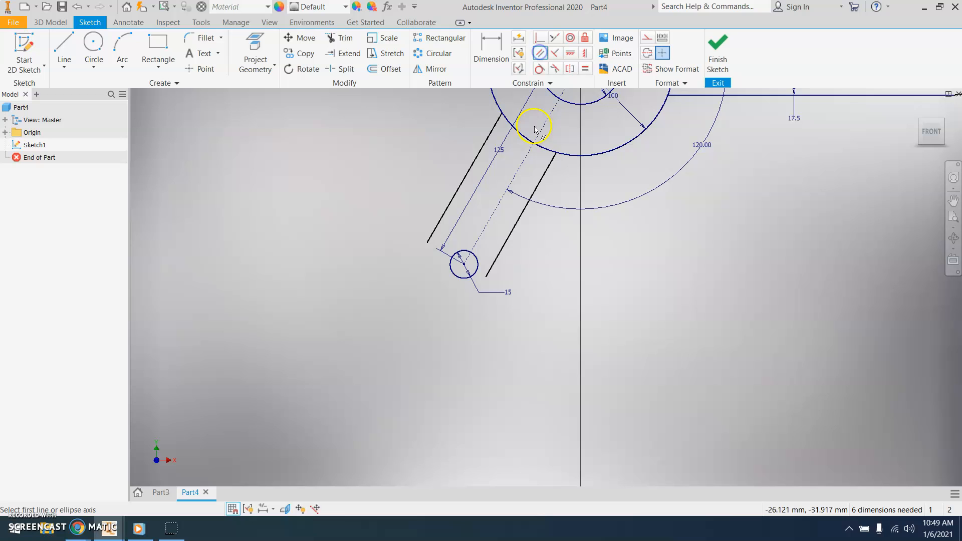
{"action": "left_click", "coordinate": [551, 168]}
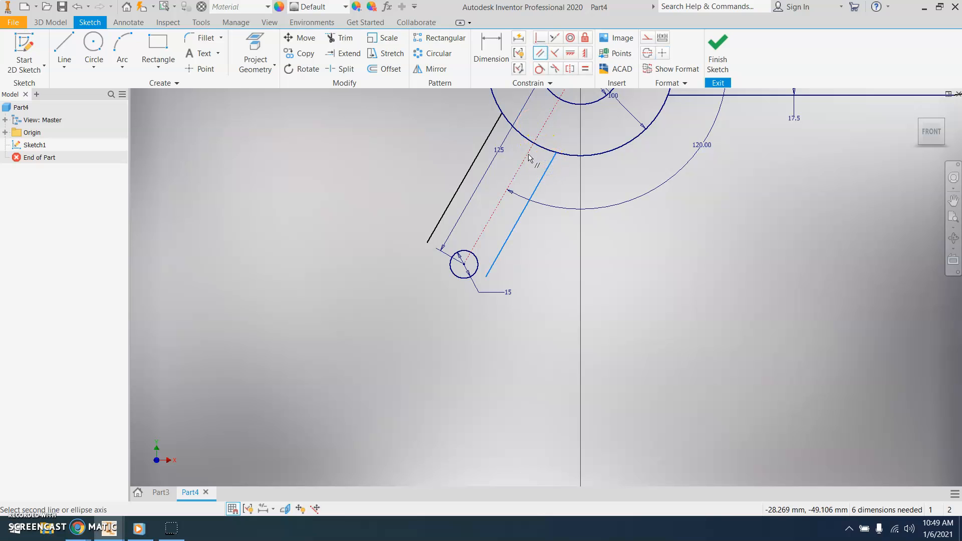
{"action": "left_click", "coordinate": [528, 159]}
- Dimension the distance from the slanted construction line to the arm's outer line and set it to 17.5 mm
{"action": "middle_click_drag", "start_coordinate": [498, 323], "coordinate": [495, 282]}
{"action": "left_click", "coordinate": [490, 54]}
{"action": "left_click", "coordinate": [496, 170]}
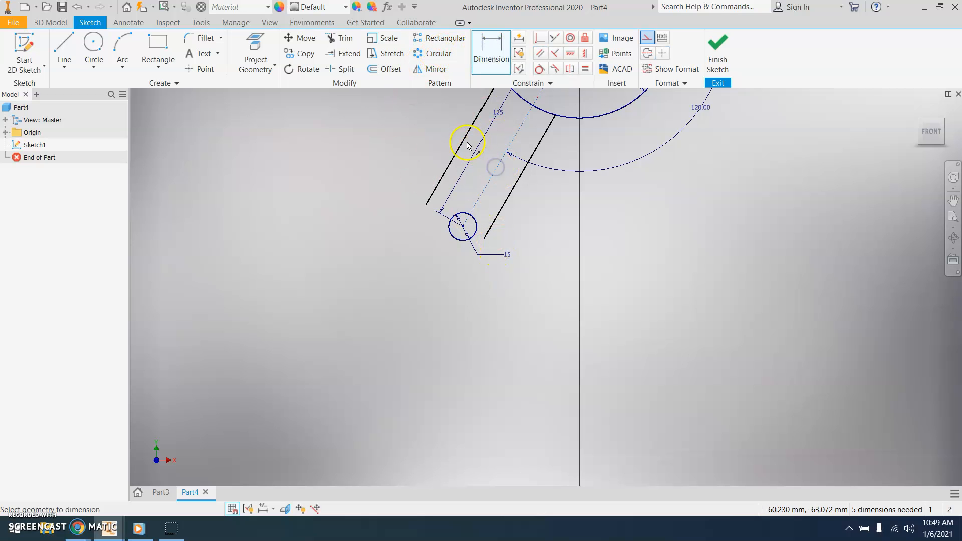
{"action": "left_click", "coordinate": [463, 141]}
{"action": "left_click", "coordinate": [398, 148]}
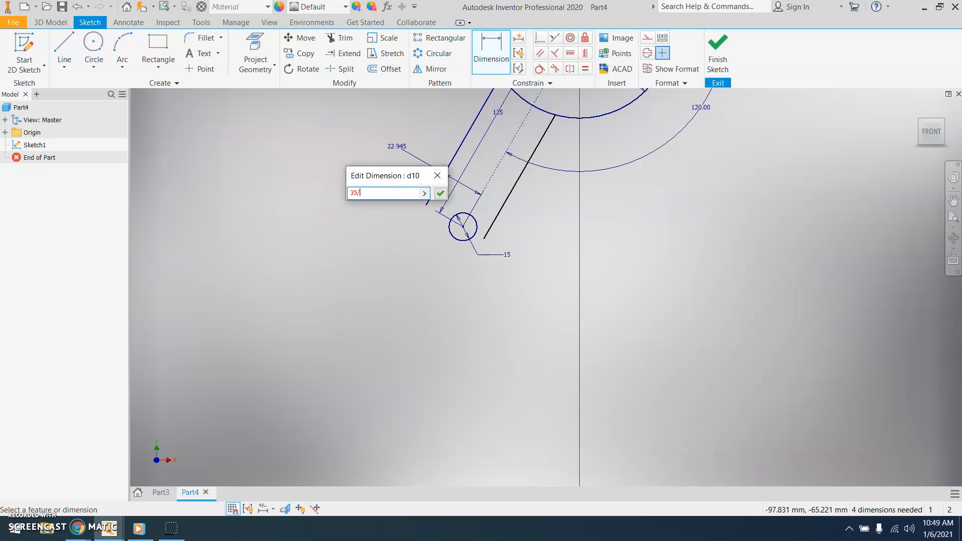
{"action": "key", "text": "Return"}
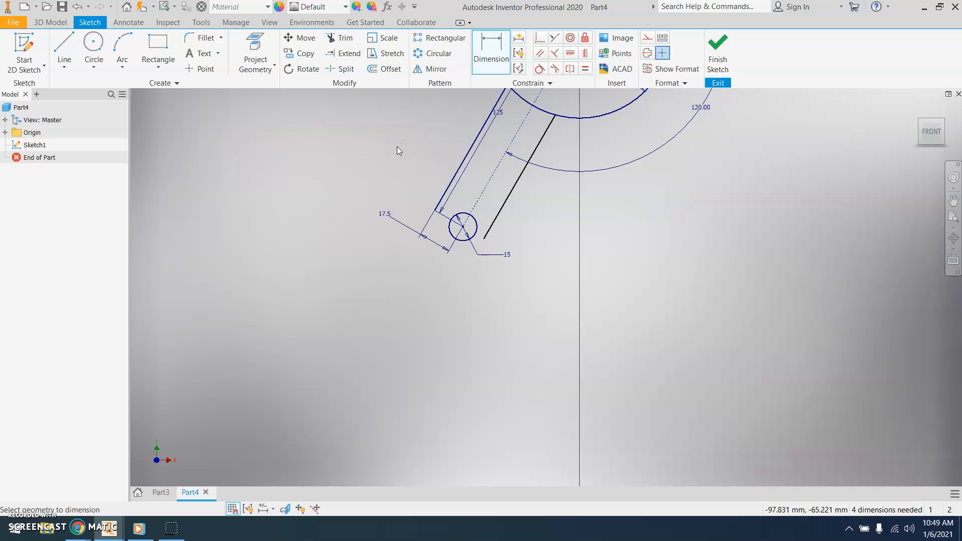
- Dimension the distance from the slanted construction line to the arm's inner line and set it to 17.5 mm
{"action": "left_click", "coordinate": [518, 174]}
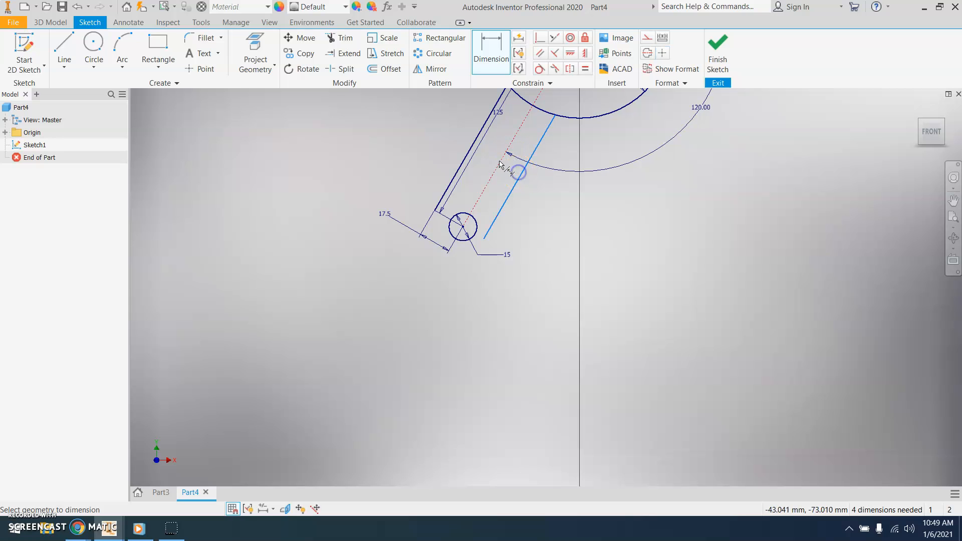
{"action": "left_click", "coordinate": [499, 164]}
{"action": "left_click", "coordinate": [543, 192]}
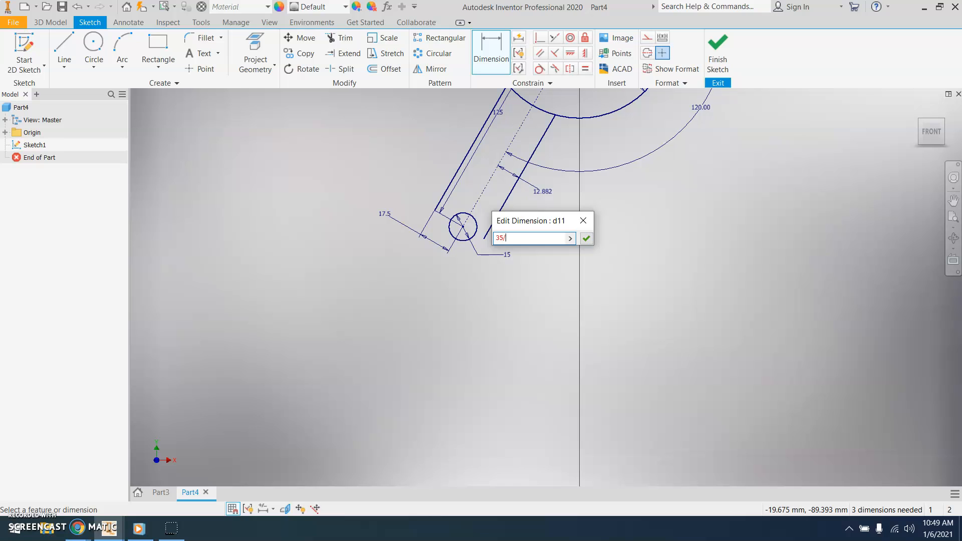
{"action": "key", "text": "Return"}
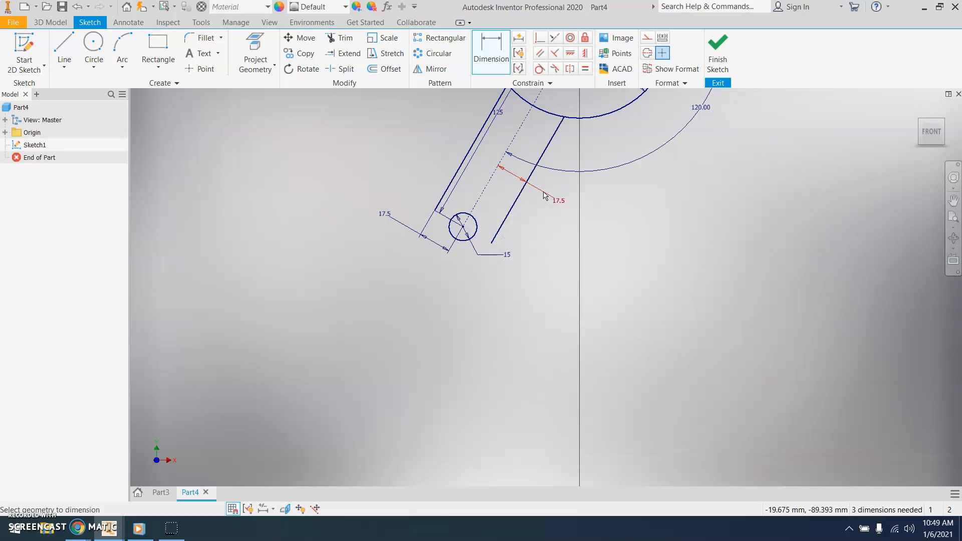
- Try to draw a three-point arc with a 17.5 mm radius joining the free ends of the slanted arm's two lines
{"action": "left_click", "coordinate": [126, 62]}
{"action": "left_click", "coordinate": [140, 84]}
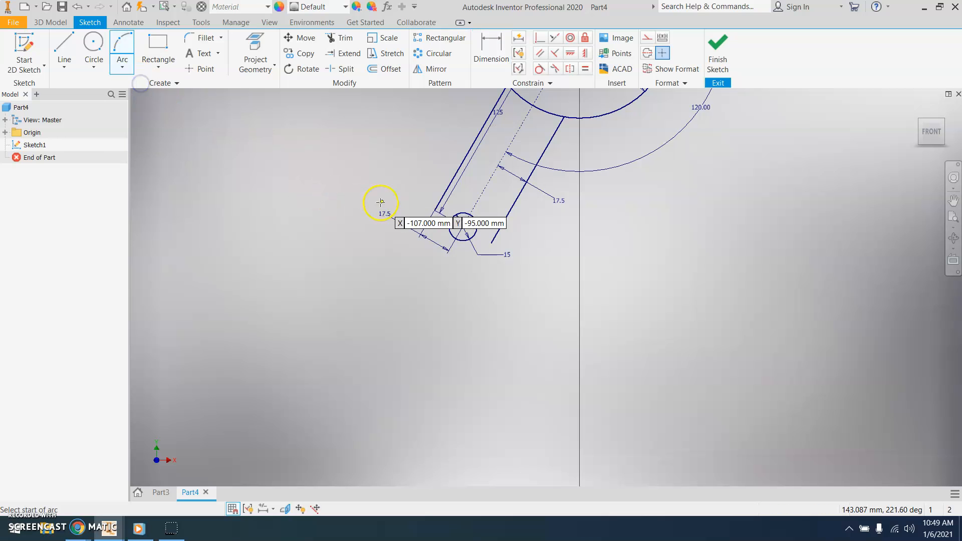
{"action": "left_click", "coordinate": [435, 210]}
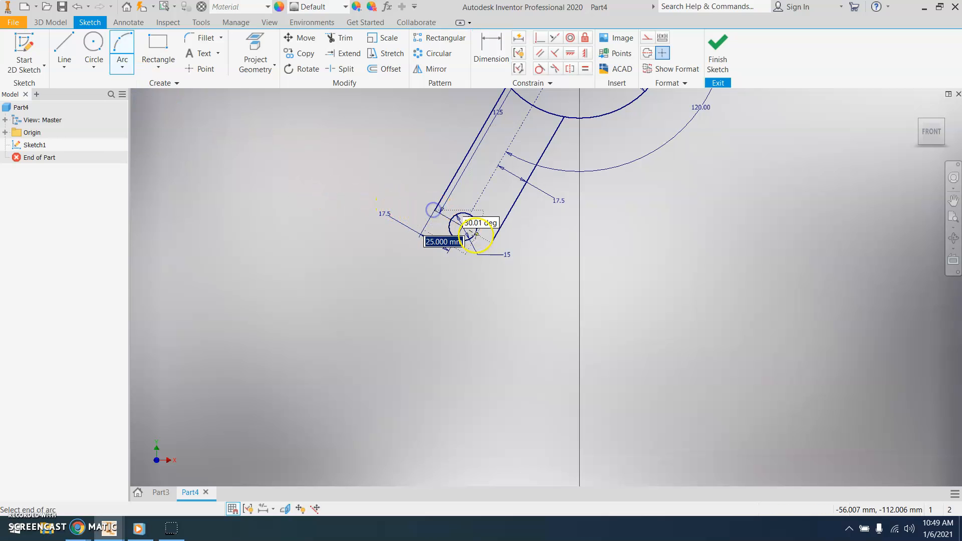
{"action": "left_click", "coordinate": [491, 243]}
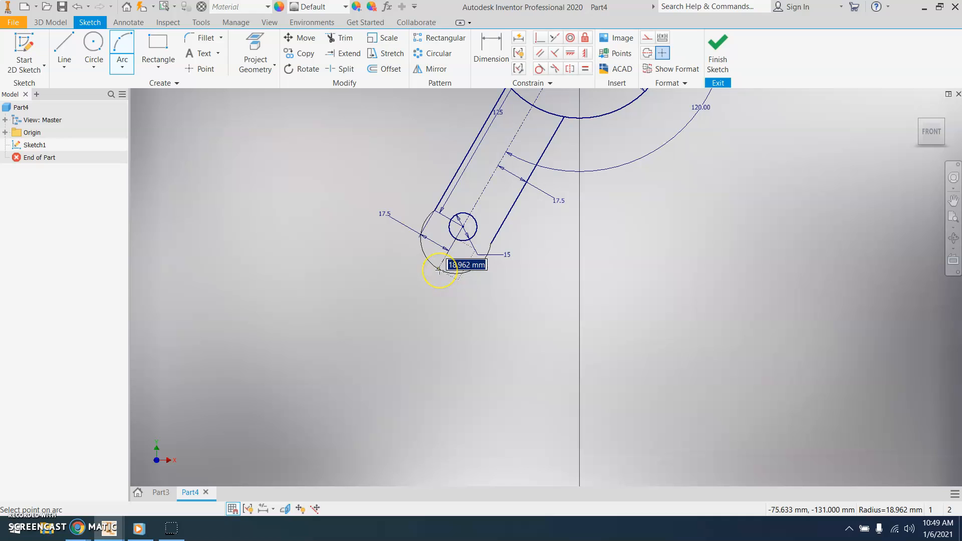
{"action": "type", "text": "17.5"}
{"action": "key", "text": "Return"}
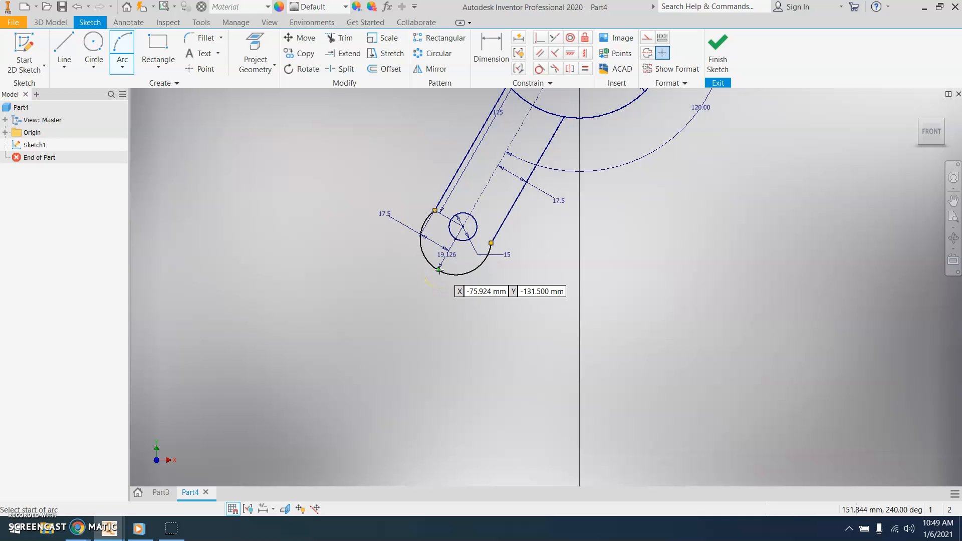
{"action": "key", "text": "Escape"}
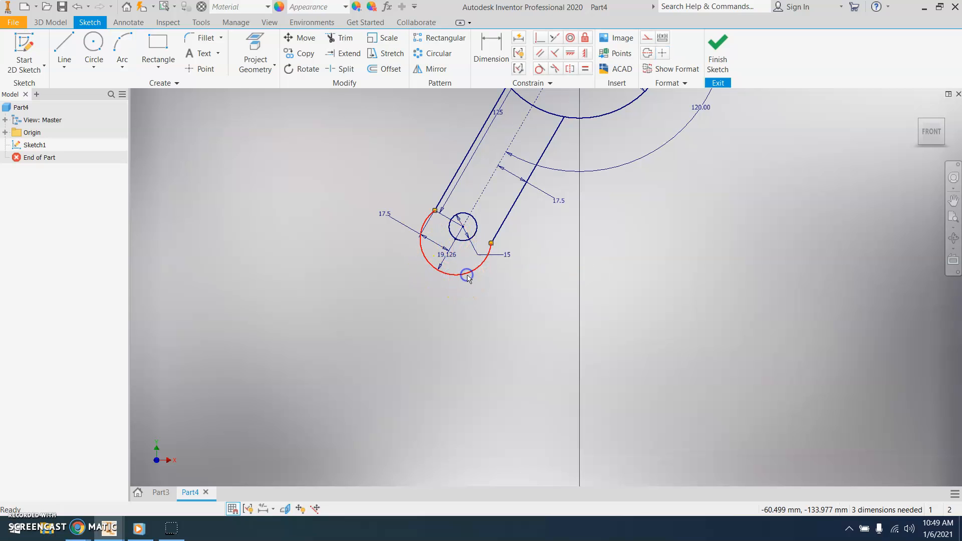
- Open the slanted arm's arc radius dimension to check its value, close it without changes, and delete the arc
{"action": "double_click", "coordinate": [446, 254]}
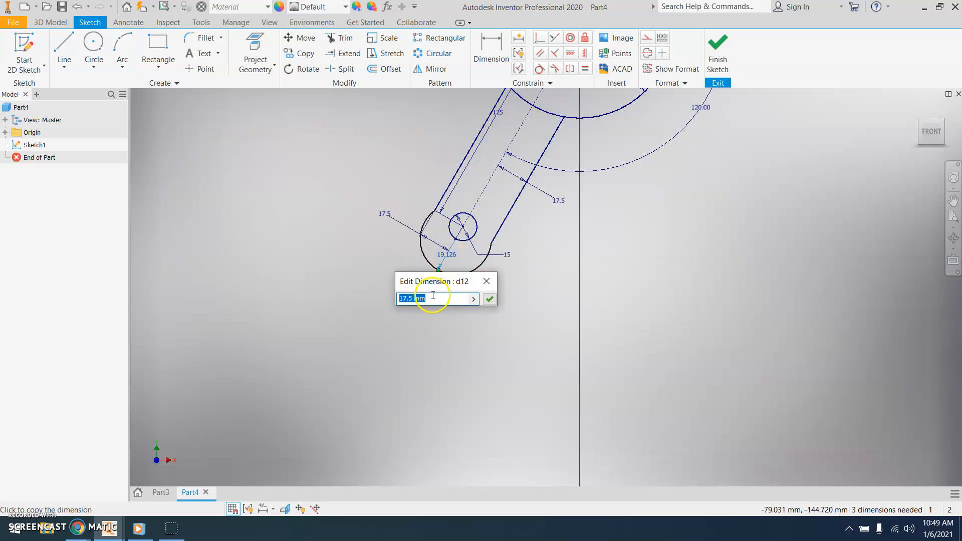
{"action": "left_click", "coordinate": [486, 281]}
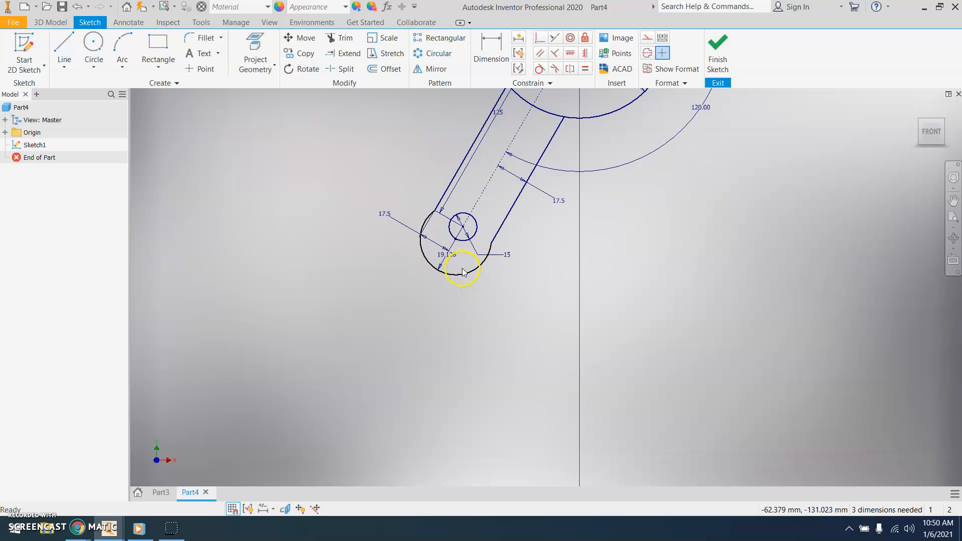
{"action": "key", "text": "Delete"}
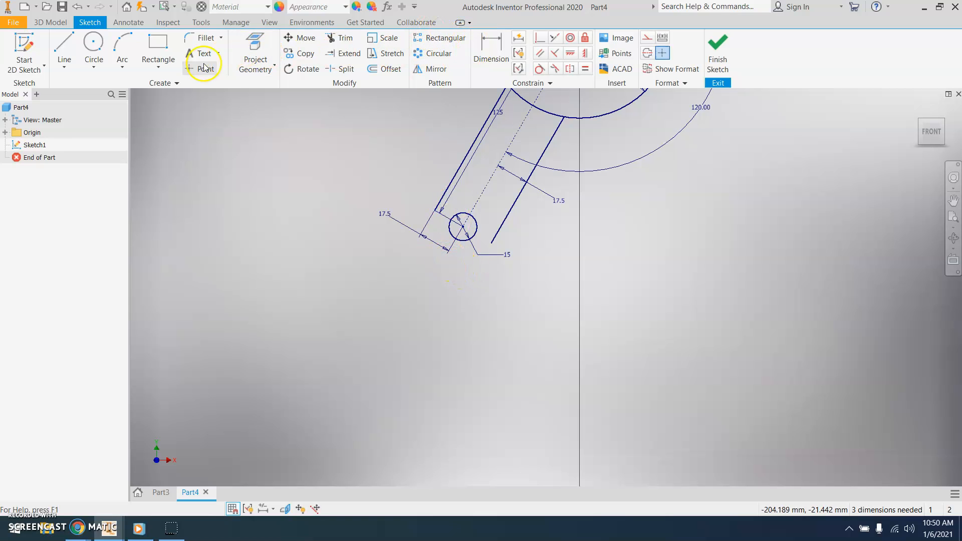
- Redraw the slanted arm's rounded end as a three-point arc between the two lines' free ends, passing around the small circle
{"action": "left_click", "coordinate": [120, 46]}
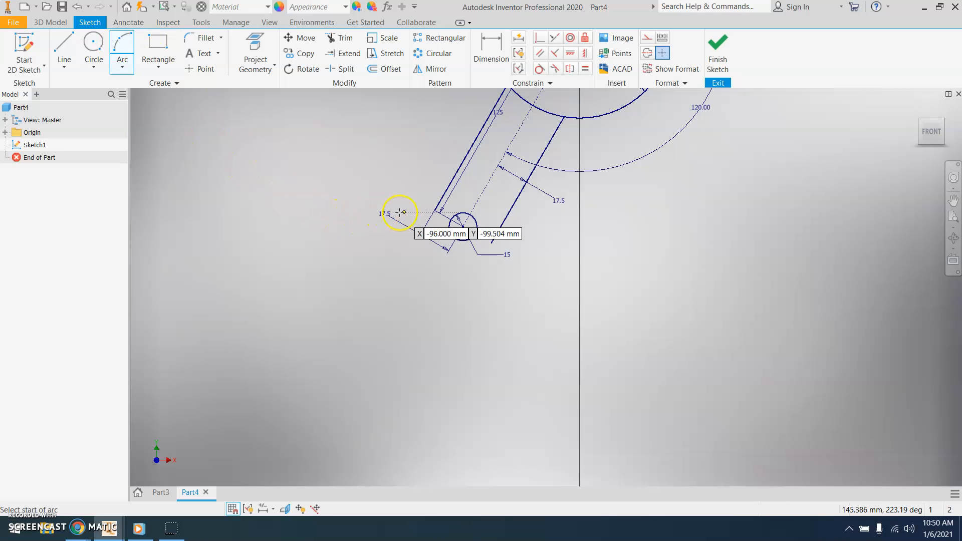
{"action": "left_click", "coordinate": [433, 208]}
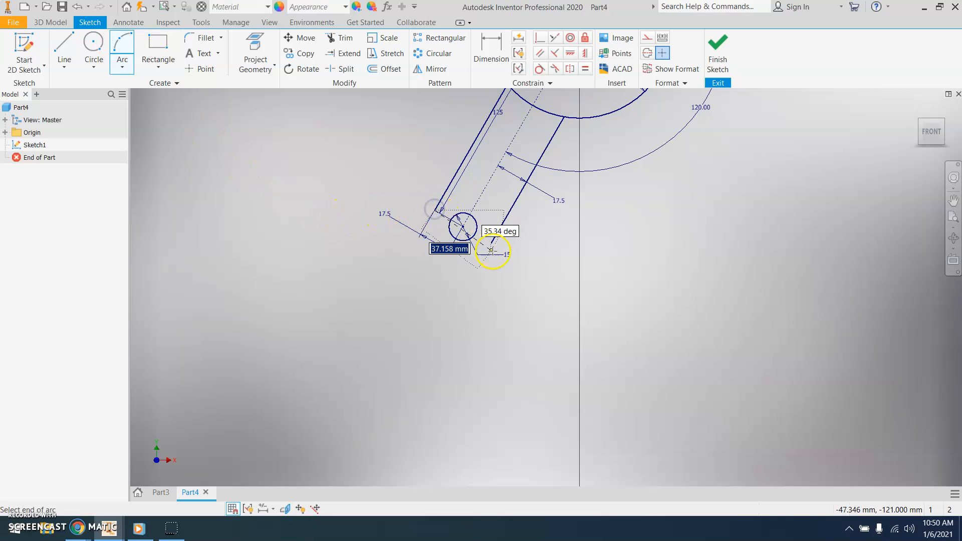
{"action": "left_click", "coordinate": [491, 242]}
{"action": "left_click", "coordinate": [455, 259]}
{"action": "key", "text": "Escape"}
- Trim away the portions of the 100 mm circle that cross the slanted arm and the horizontal arm between their outline lines
{"action": "middle_click_drag", "start_coordinate": [579, 216], "coordinate": [500, 342]}
{"action": "scroll", "coordinate": [500, 341], "scroll_direction": "up", "scroll_amount": 3}
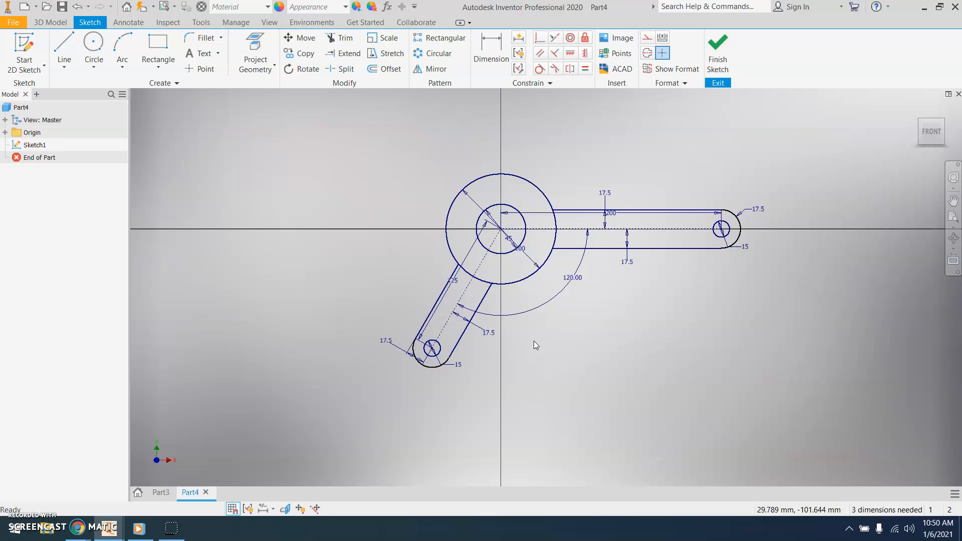
{"action": "scroll", "coordinate": [488, 286], "scroll_direction": "down", "scroll_amount": 3}
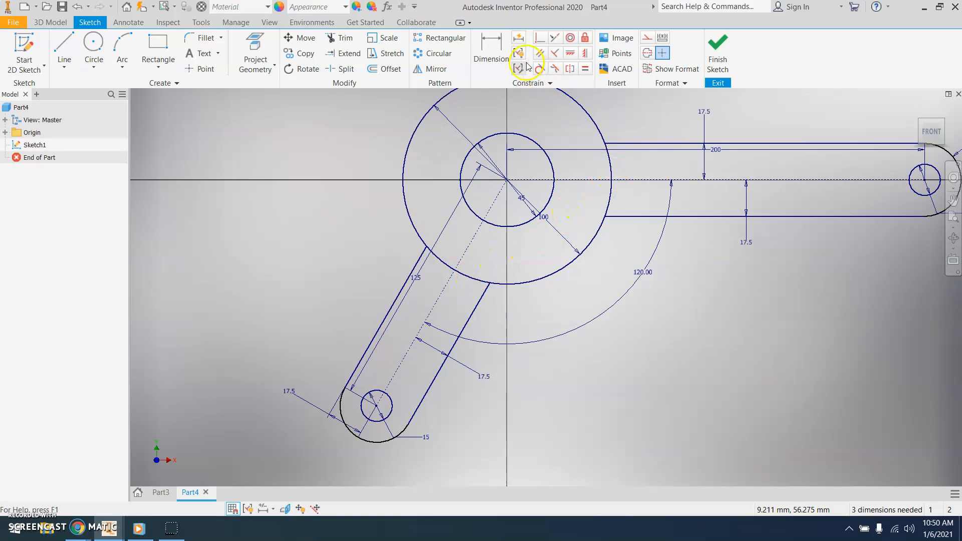
{"action": "left_click", "coordinate": [346, 39]}
{"action": "left_click", "coordinate": [469, 279]}
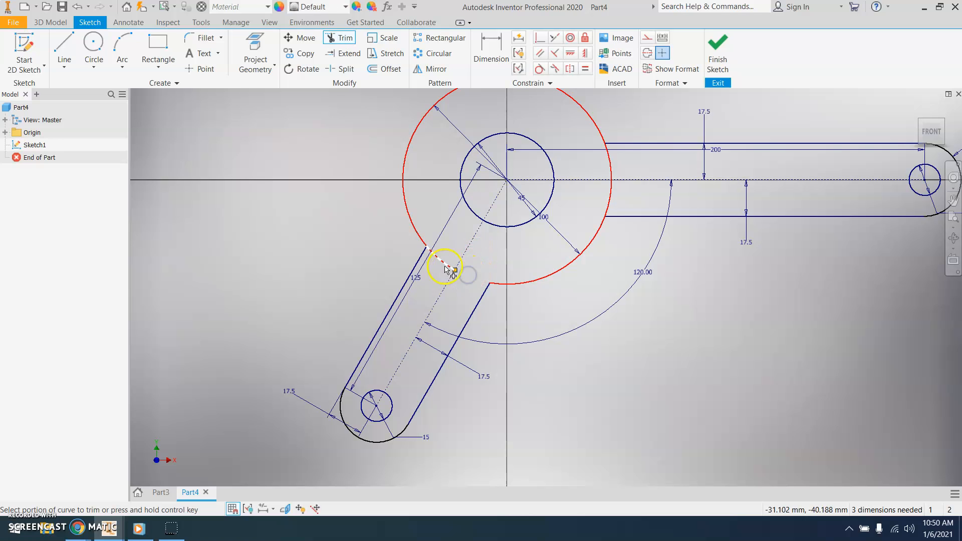
{"action": "left_click", "coordinate": [443, 262]}
{"action": "left_click", "coordinate": [610, 198]}
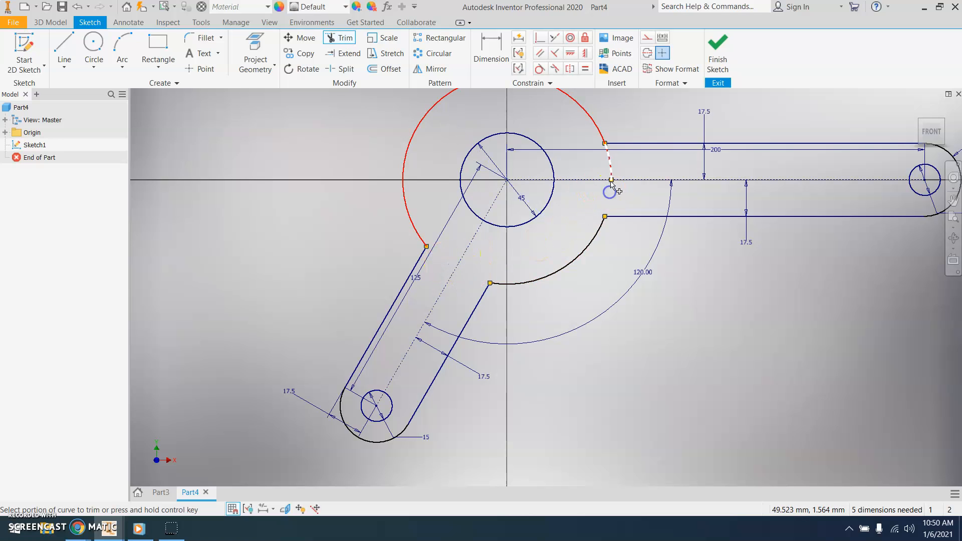
{"action": "left_click", "coordinate": [610, 168]}
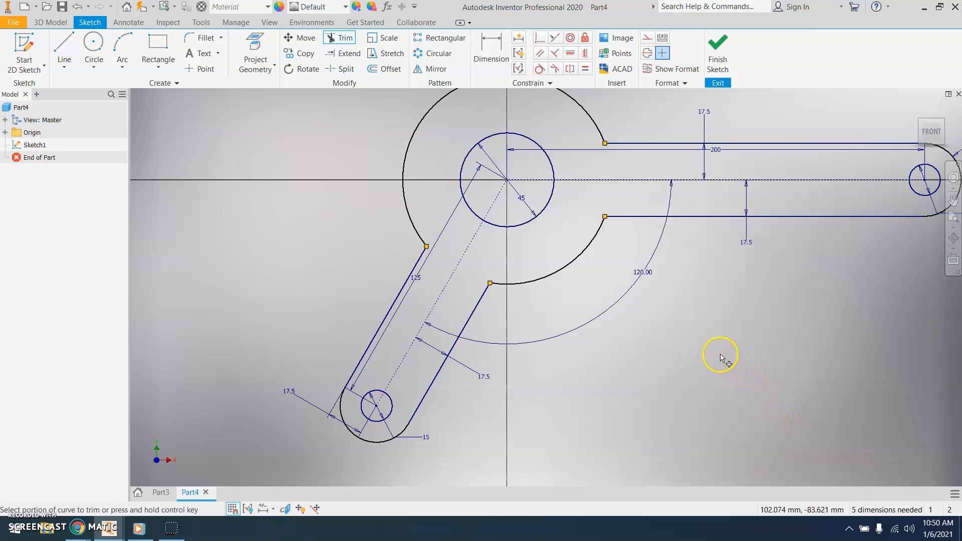
- Dimension the radius of the large upper arc left from the trimmed outer circle as 50 mm
{"action": "middle_click_drag", "start_coordinate": [720, 357], "coordinate": [706, 376]}
{"action": "scroll", "coordinate": [707, 377], "scroll_direction": "down", "scroll_amount": 3}
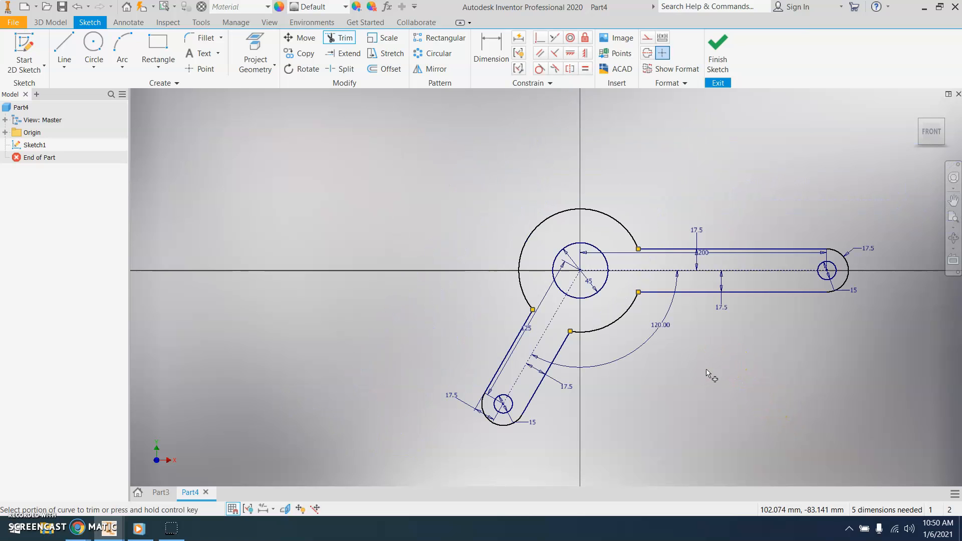
{"action": "left_click", "coordinate": [482, 47]}
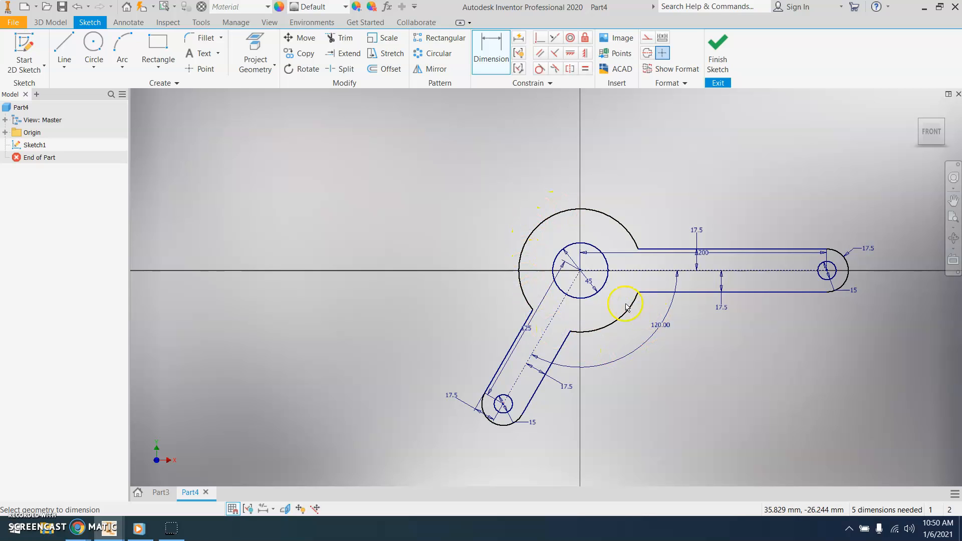
{"action": "left_click", "coordinate": [533, 232]}
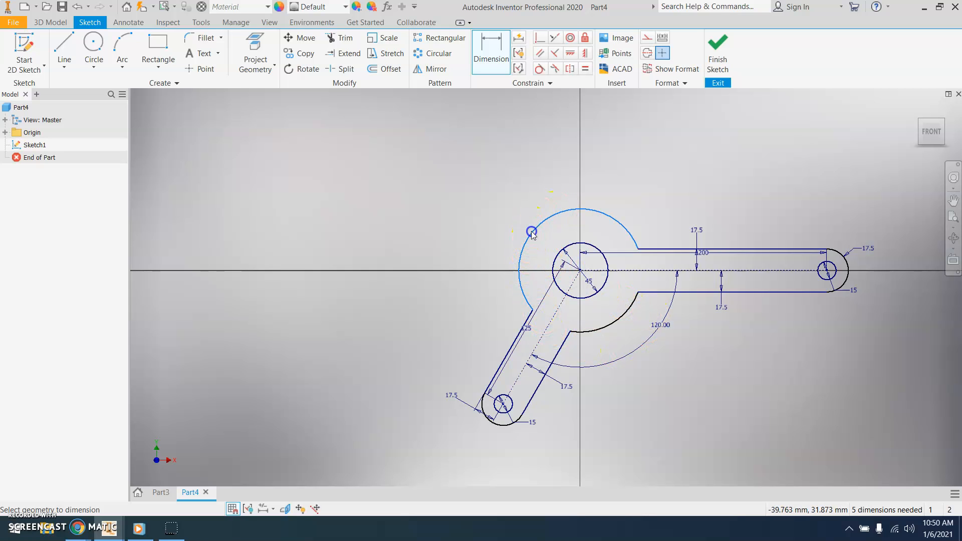
{"action": "left_click", "coordinate": [504, 206]}
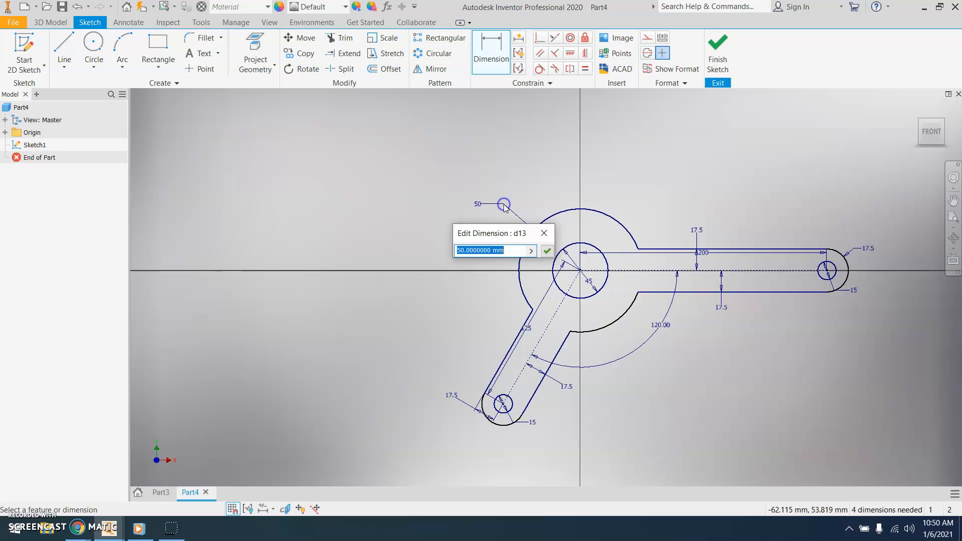
{"action": "left_click", "coordinate": [544, 252]}
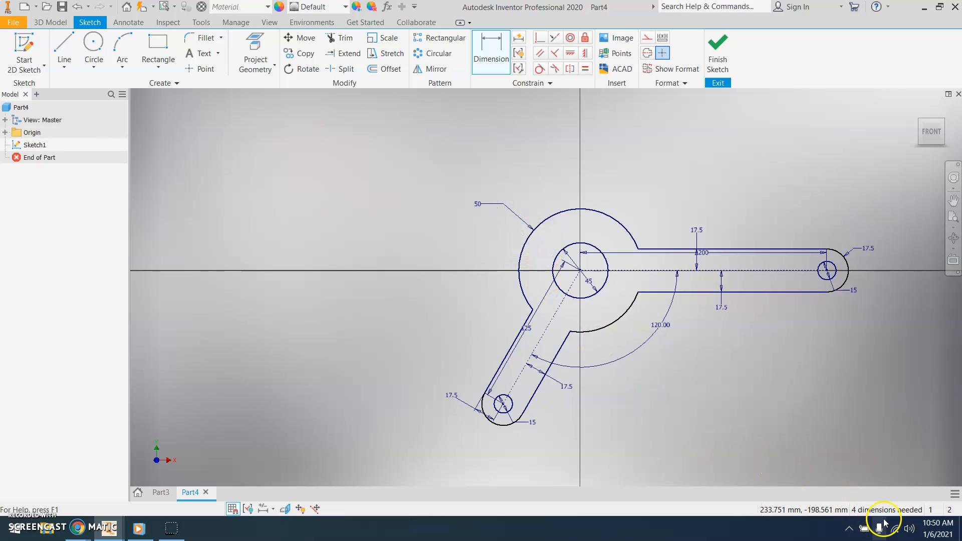
{"action": "scroll", "coordinate": [620, 319], "scroll_direction": "up", "scroll_amount": 3}
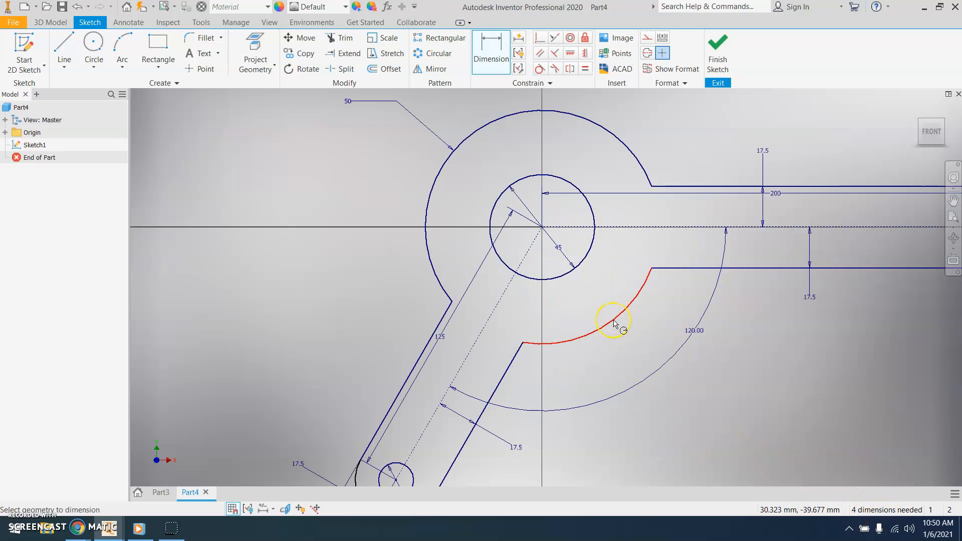
- Dimension the radius of the large lower arc between the two arms as 50 mm
{"action": "left_click", "coordinate": [614, 322]}
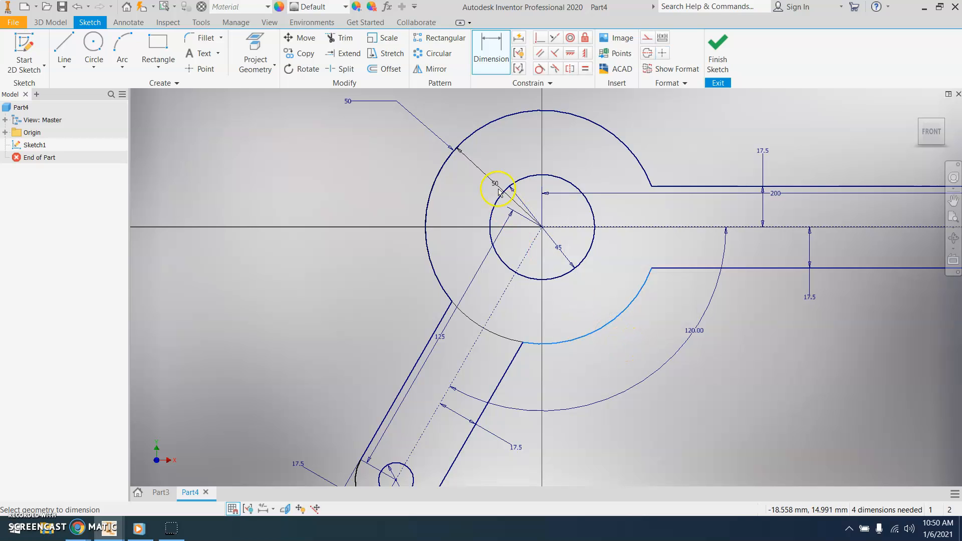
{"action": "left_click", "coordinate": [606, 360]}
{"action": "left_click", "coordinate": [648, 410]}
- Try a driven vertical dimension between the hub centre and the centre of the slanted arm's small circle, and delete it
{"action": "scroll", "coordinate": [706, 423], "scroll_direction": "down", "scroll_amount": 2}
{"action": "middle_click_drag", "start_coordinate": [662, 391], "coordinate": [650, 329]}
{"action": "scroll", "coordinate": [524, 358], "scroll_direction": "up", "scroll_amount": 3}
{"action": "scroll", "coordinate": [524, 358], "scroll_direction": "up", "scroll_amount": 4}
{"action": "scroll", "coordinate": [521, 357], "scroll_direction": "down", "scroll_amount": 3}
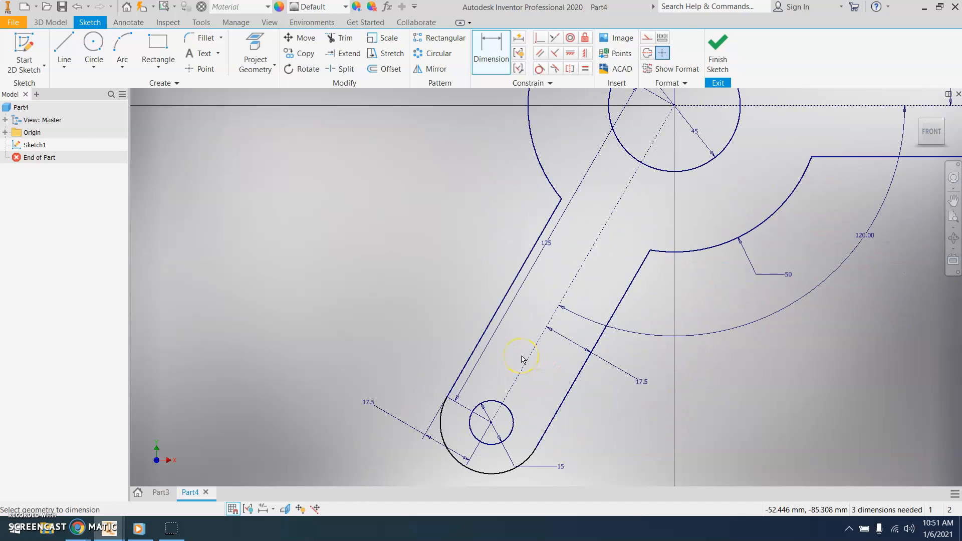
{"action": "scroll", "coordinate": [522, 357], "scroll_direction": "down", "scroll_amount": 3}
{"action": "left_click", "coordinate": [491, 53]}
{"action": "left_click", "coordinate": [491, 53]}
{"action": "left_click", "coordinate": [558, 226]}
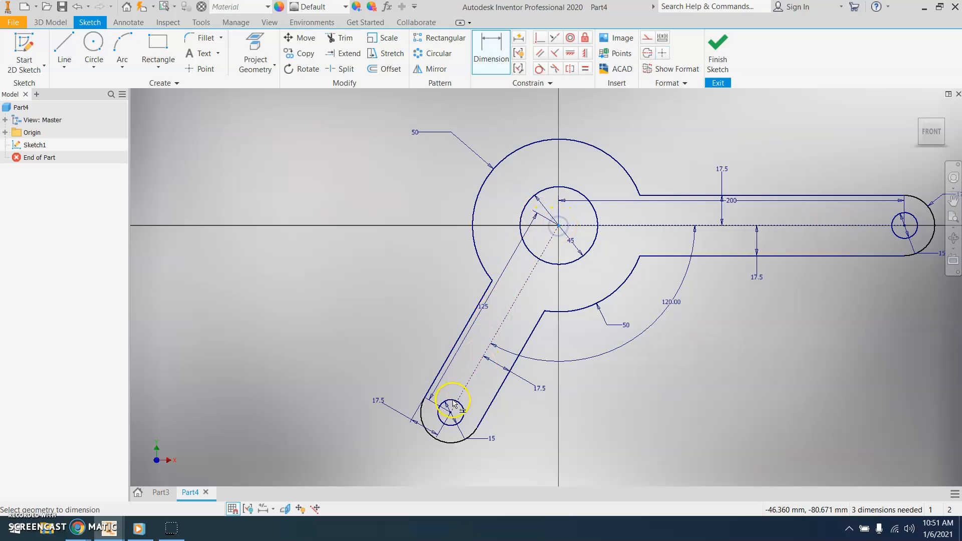
{"action": "left_click", "coordinate": [451, 413]}
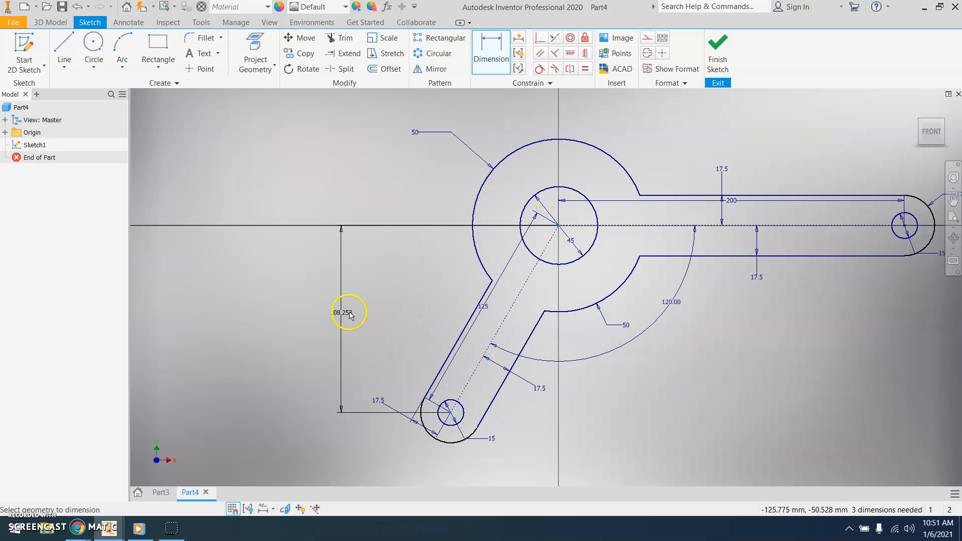
{"action": "left_click", "coordinate": [342, 305]}
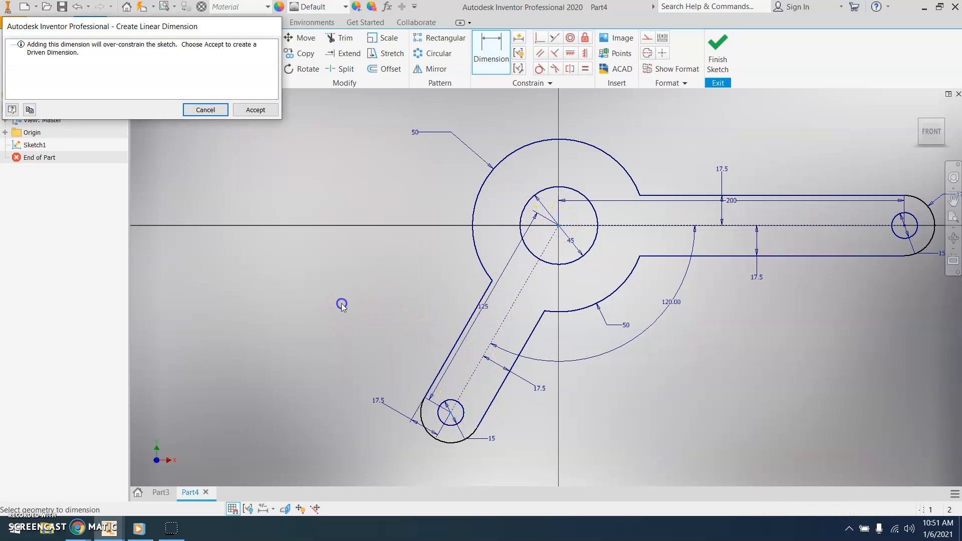
{"action": "left_click", "coordinate": [256, 110]}
{"action": "key", "text": "Escape"}
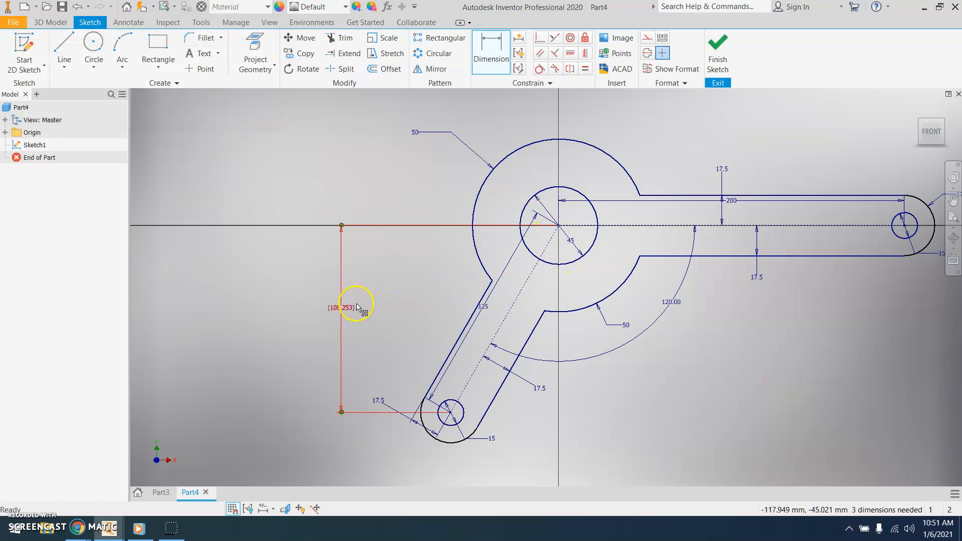
{"action": "left_click", "coordinate": [346, 306]}
{"action": "key", "text": "Delete"}
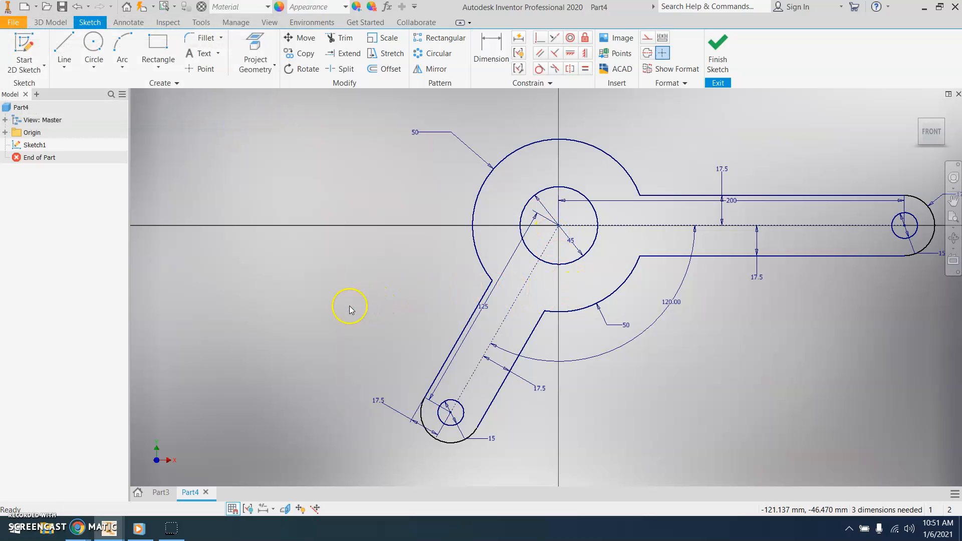
- Dimension the horizontal distance between the hub centre and the slanted arm's small circle centre, accepting the proposed value
{"action": "left_click", "coordinate": [490, 50]}
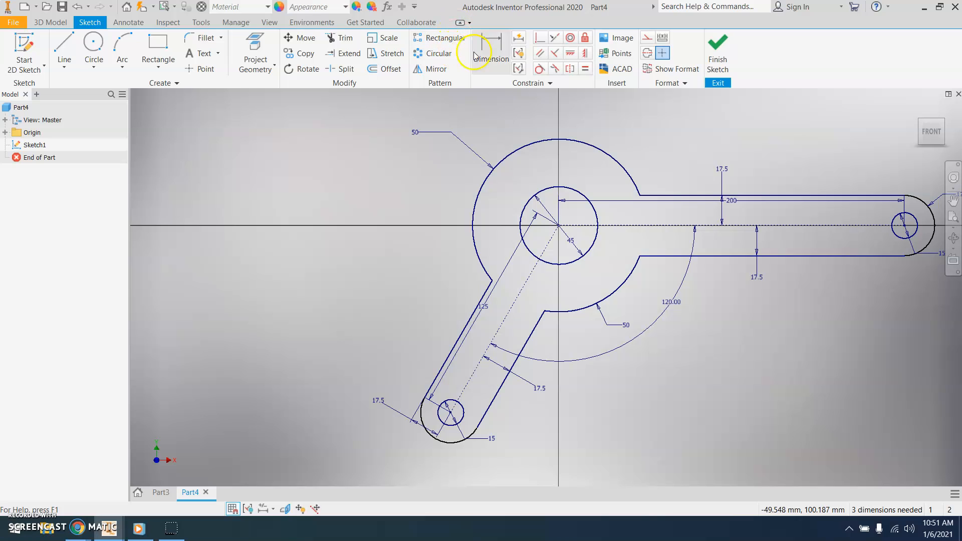
{"action": "left_click", "coordinate": [559, 227]}
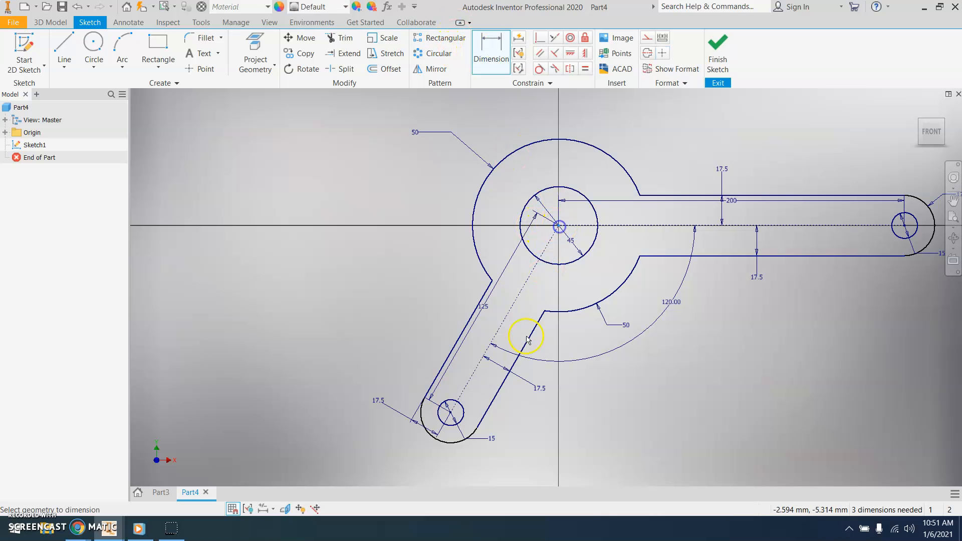
{"action": "left_click", "coordinate": [451, 413]}
{"action": "left_click", "coordinate": [515, 416]}
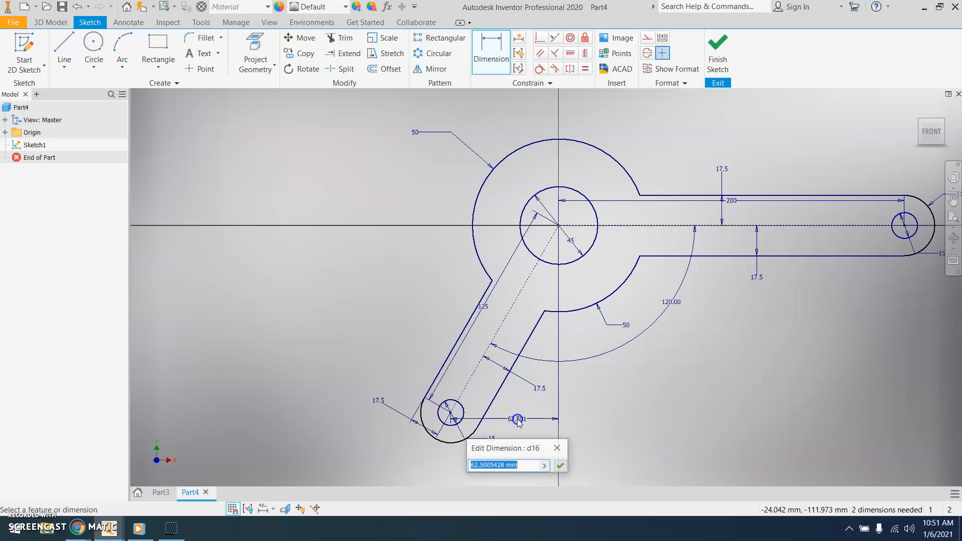
{"action": "left_click", "coordinate": [560, 465]}
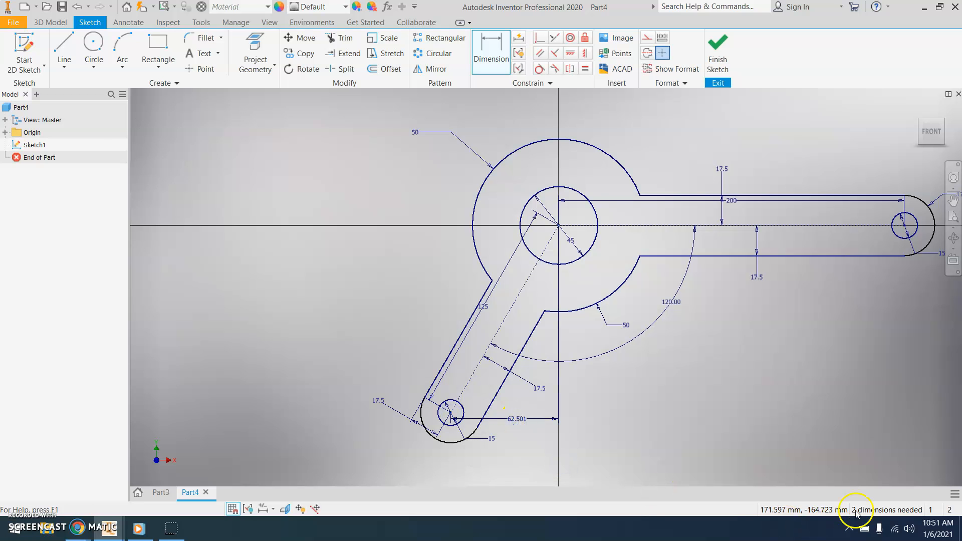
- Dimension the radius of the slanted arm's rounded end arc as 17.5 mm
{"action": "mouse_move", "coordinate": [799, 374]}
{"action": "middle_mouse_down"}
{"action": "mouse_move", "coordinate": [755, 366]}
{"action": "mouse_move", "coordinate": [663, 371]}
{"action": "mouse_move", "coordinate": [687, 389]}
{"action": "mouse_move", "coordinate": [730, 378]}
{"action": "middle_mouse_up"}
{"action": "middle_click_drag", "start_coordinate": [606, 378], "coordinate": [642, 301]}
{"action": "key", "text": "Escape"}
{"action": "scroll", "coordinate": [468, 388], "scroll_direction": "down", "scroll_amount": 1}
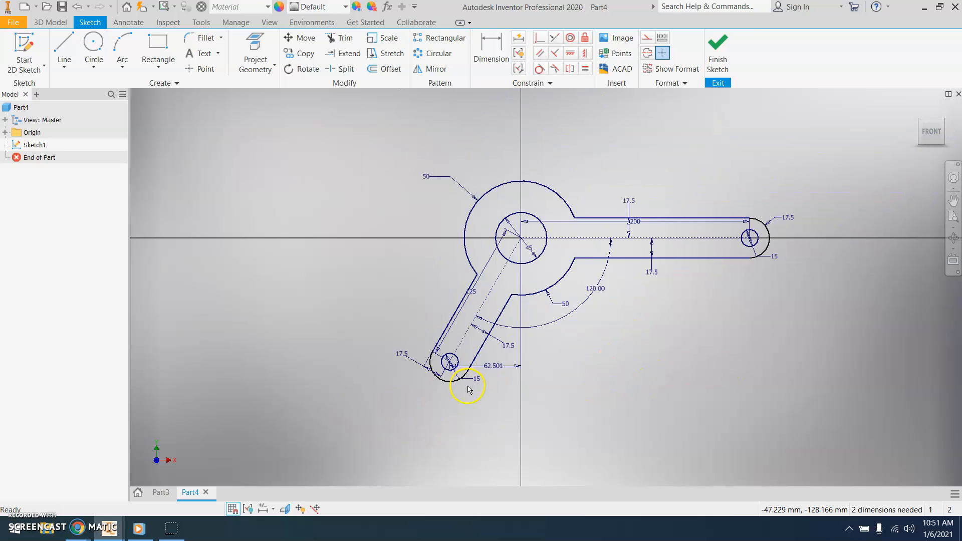
{"action": "scroll", "coordinate": [468, 388], "scroll_direction": "up", "scroll_amount": 5}
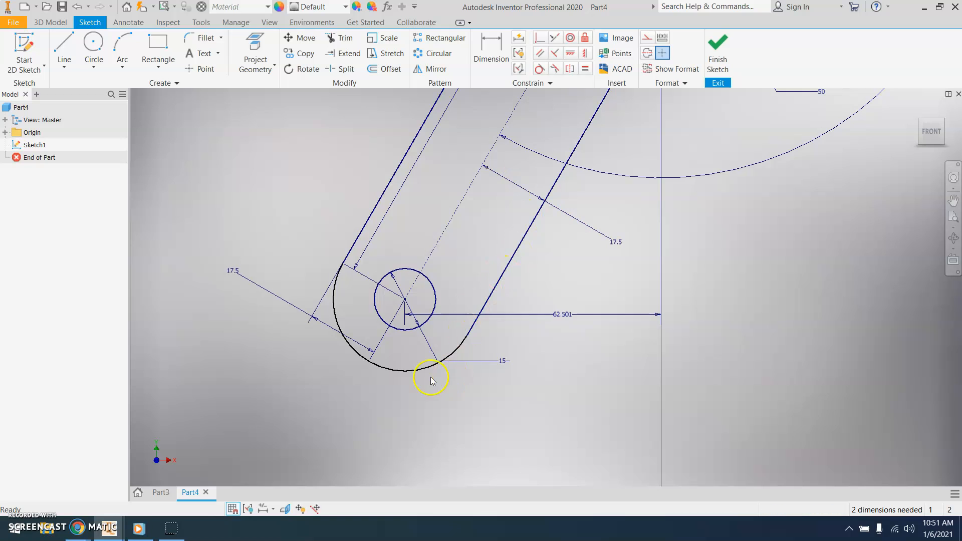
{"action": "left_click", "coordinate": [491, 50]}
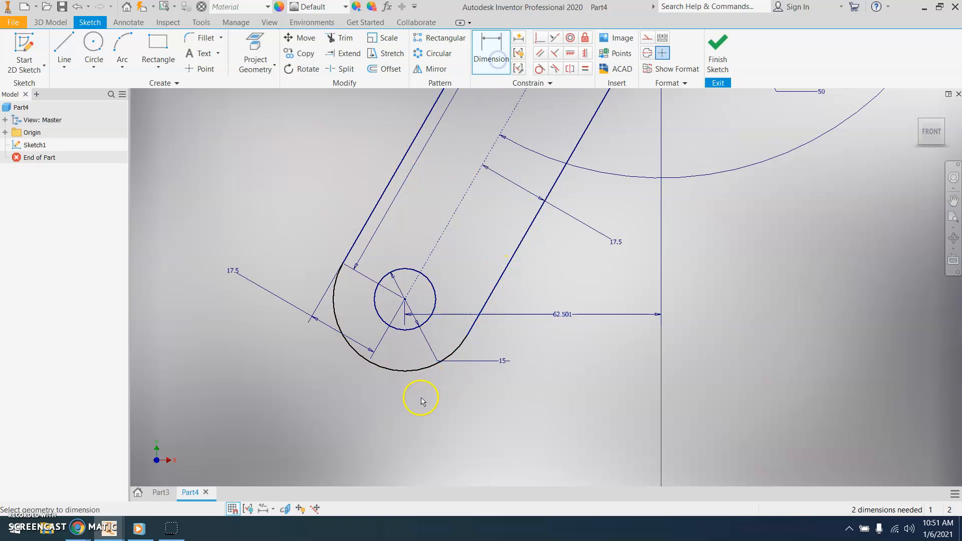
{"action": "left_click", "coordinate": [415, 373]}
{"action": "left_click", "coordinate": [421, 404]}
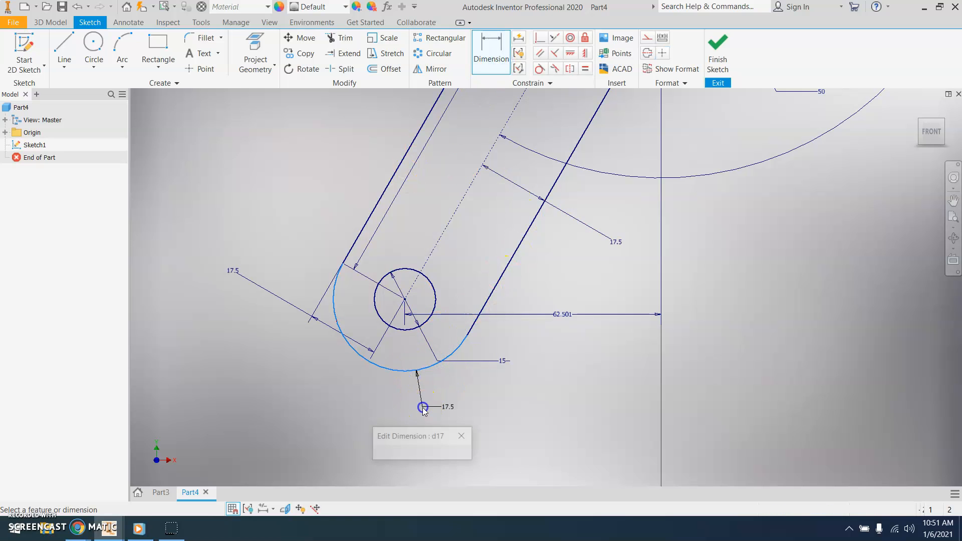
{"action": "left_click", "coordinate": [466, 455]}
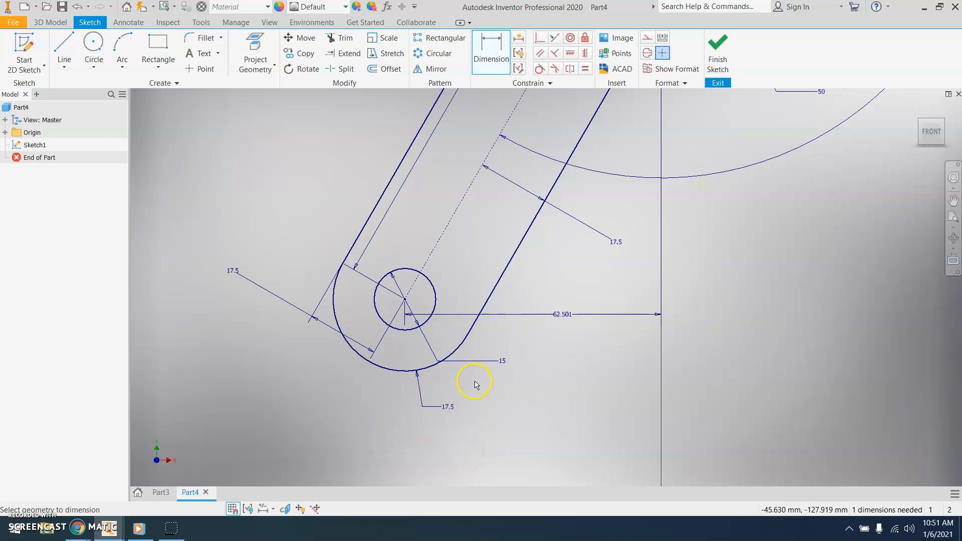
- Exit sketch mode to save the part, and name the file Dual Lever Sketch followed by a hyphen and the author's surname
{"action": "scroll", "coordinate": [709, 378], "scroll_direction": "down", "scroll_amount": 5}
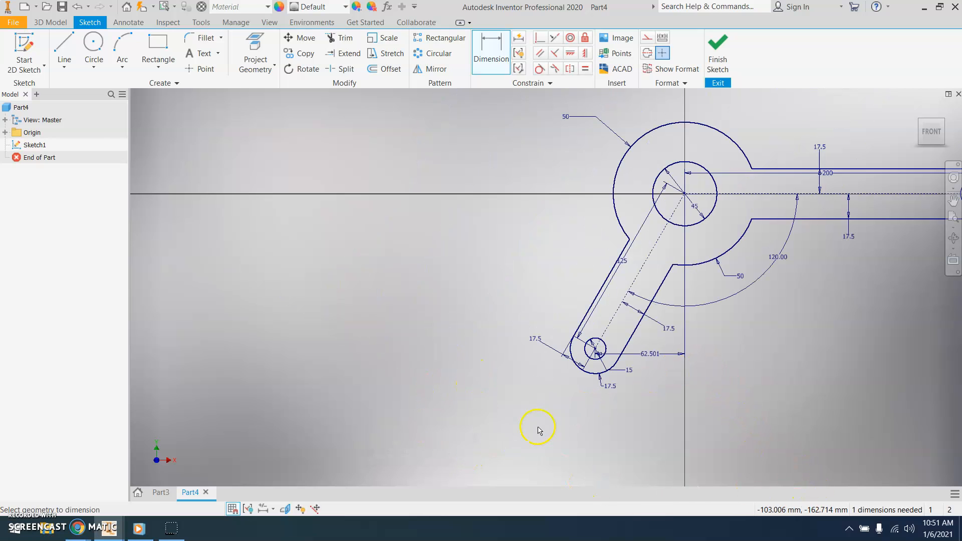
{"action": "middle_click_drag", "start_coordinate": [702, 269], "coordinate": [494, 303]}
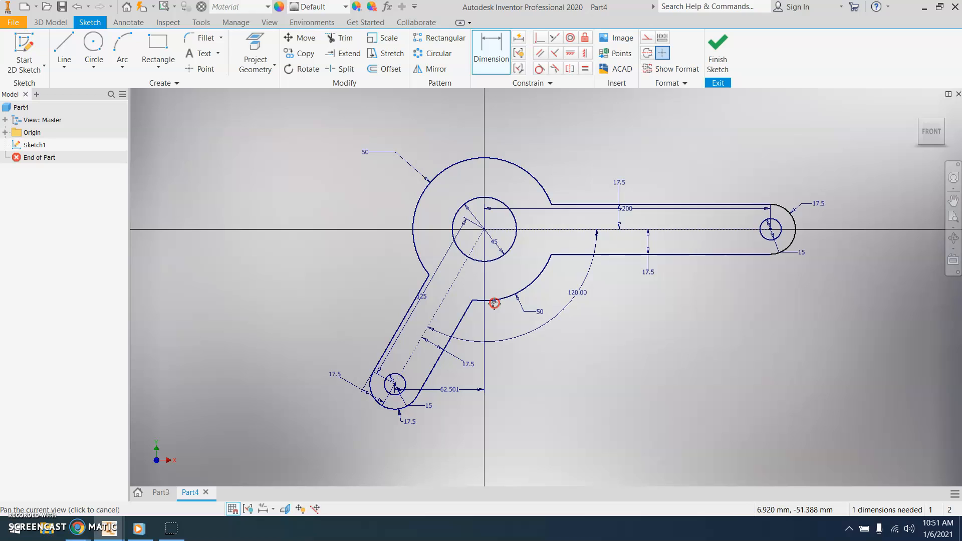
{"action": "middle_click_drag", "start_coordinate": [494, 303], "coordinate": [496, 317]}
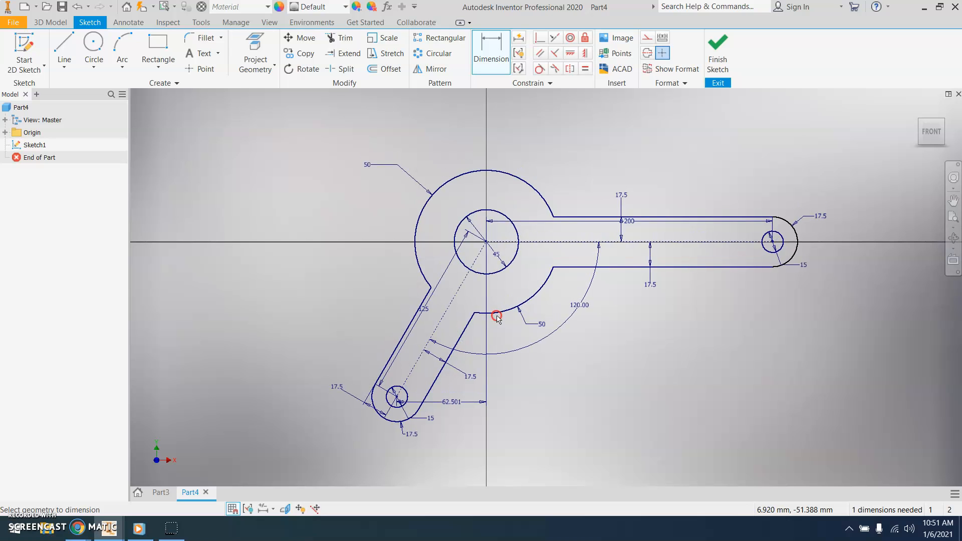
{"action": "left_click", "coordinate": [62, 7]}
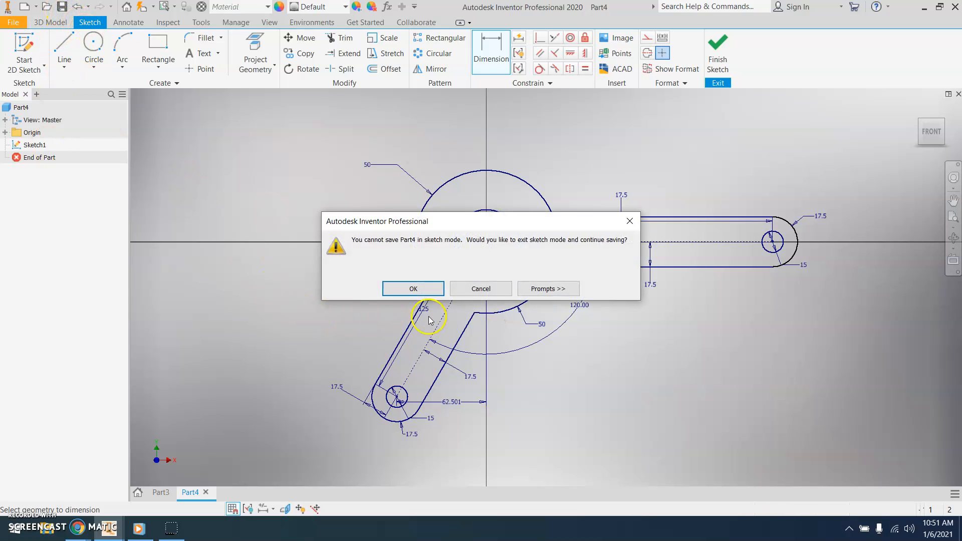
{"action": "left_click", "coordinate": [419, 285]}
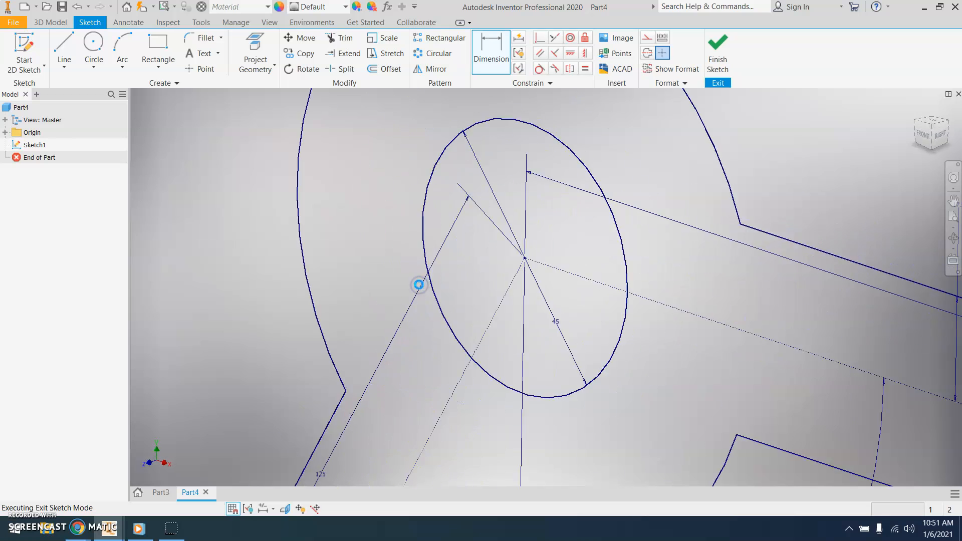
{"action": "left_click", "coordinate": [518, 110]}
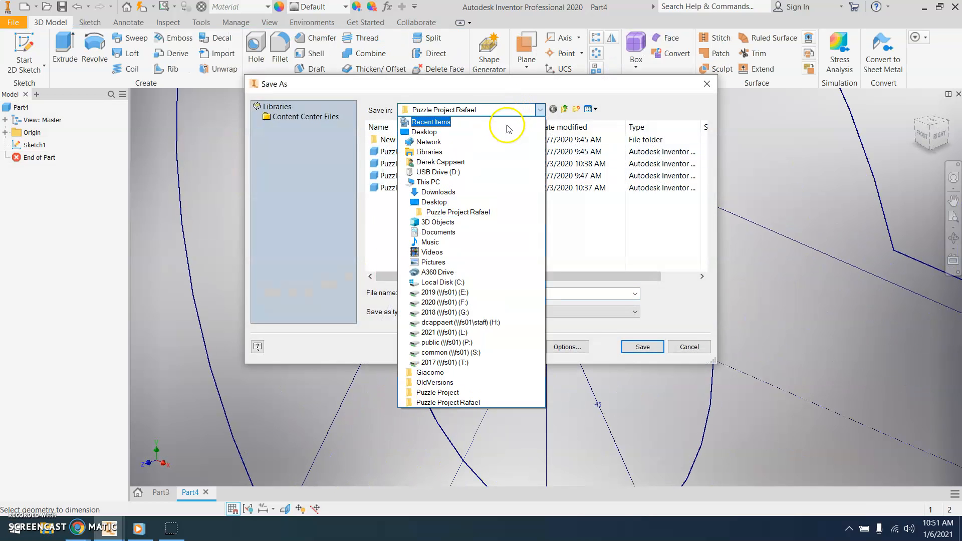
{"action": "key", "text": "Escape"}
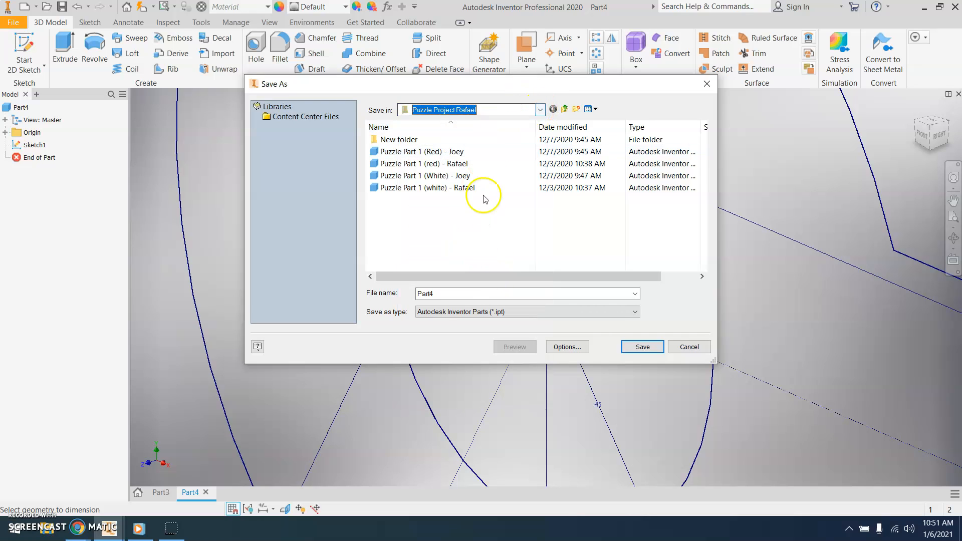
{"action": "left_click", "coordinate": [395, 297]}
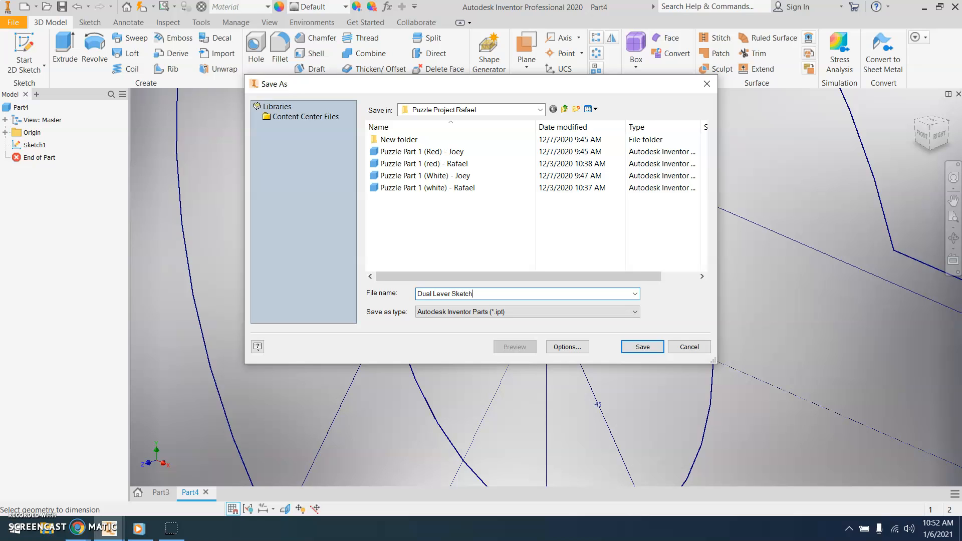
{"action": "type", "text": "Dual Lever Sketch - Cappaert"}
- Create a folder named CAD in the current save location and open it
{"action": "left_click", "coordinate": [577, 110]}
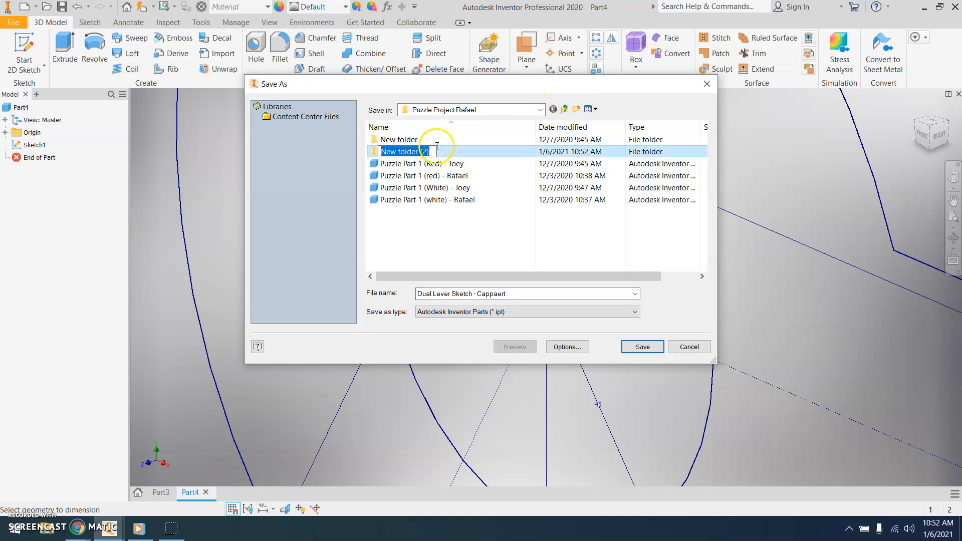
{"action": "type", "text": "Ca"}
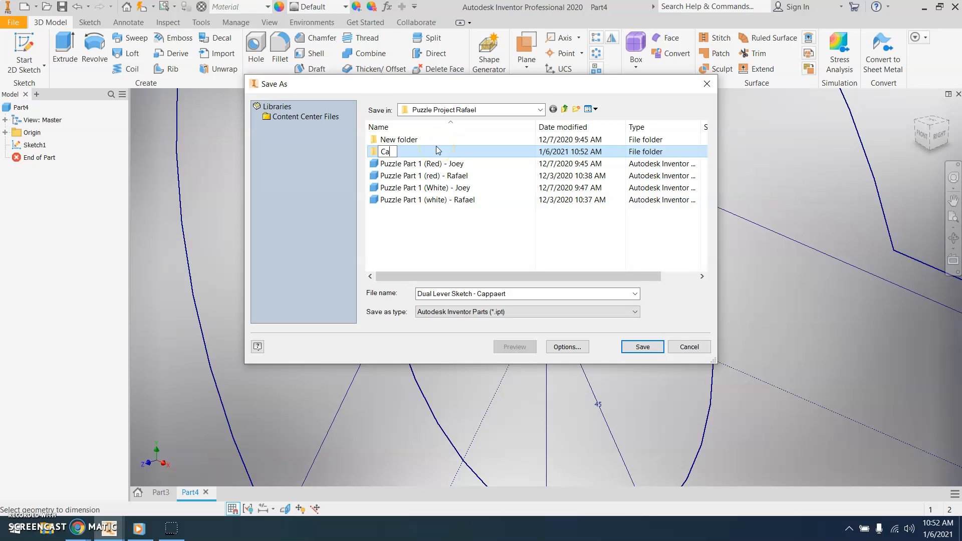
{"action": "left_click", "coordinate": [442, 217]}
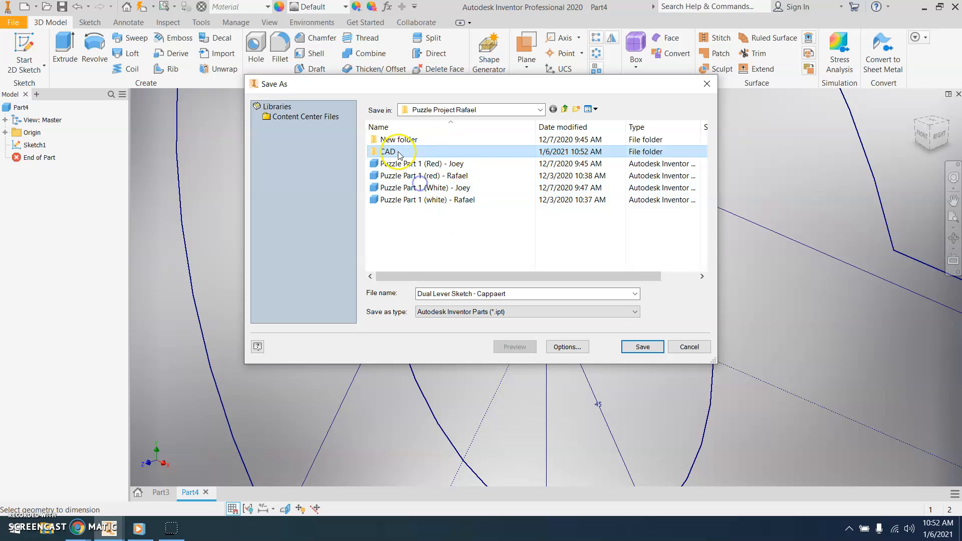
{"action": "double_click", "coordinate": [396, 153]}
- Create a folder named Solid Professor inside the CAD folder and save the part in it
{"action": "left_click", "coordinate": [576, 108]}
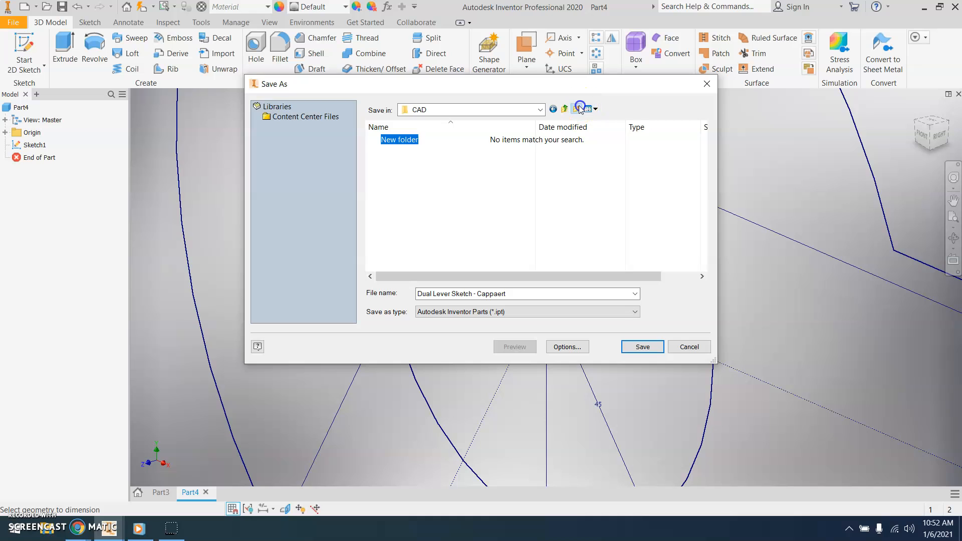
{"action": "type", "text": "Solid Professo"}
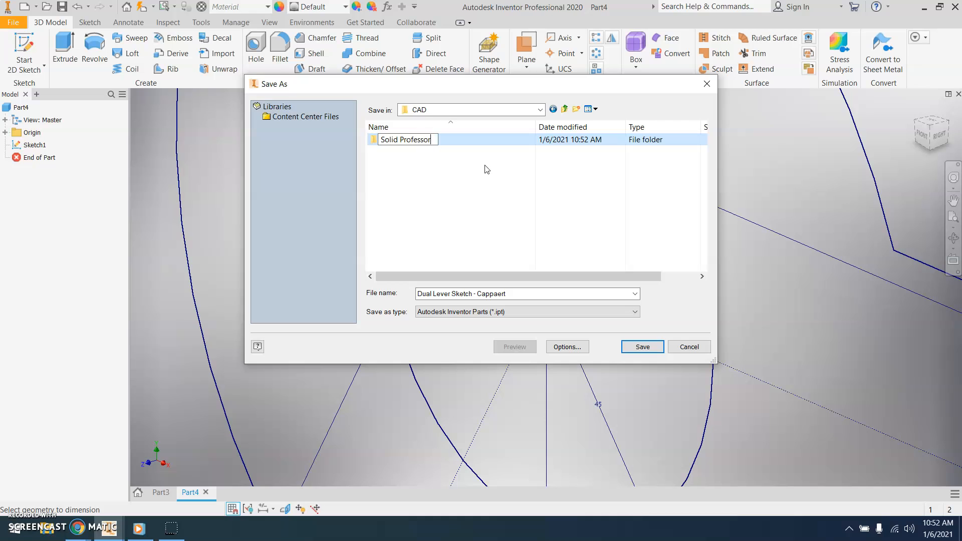
{"action": "left_click", "coordinate": [482, 165]}
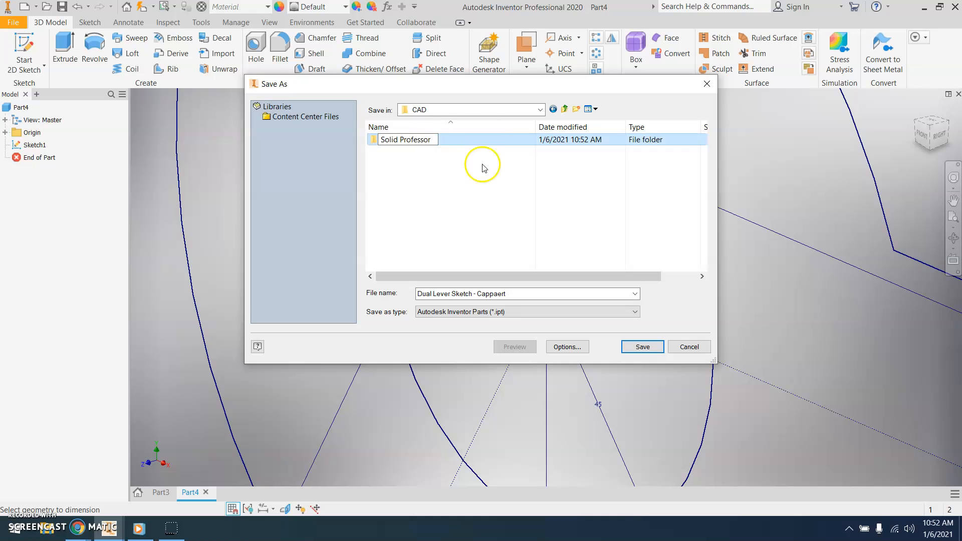
{"action": "double_click", "coordinate": [473, 139]}
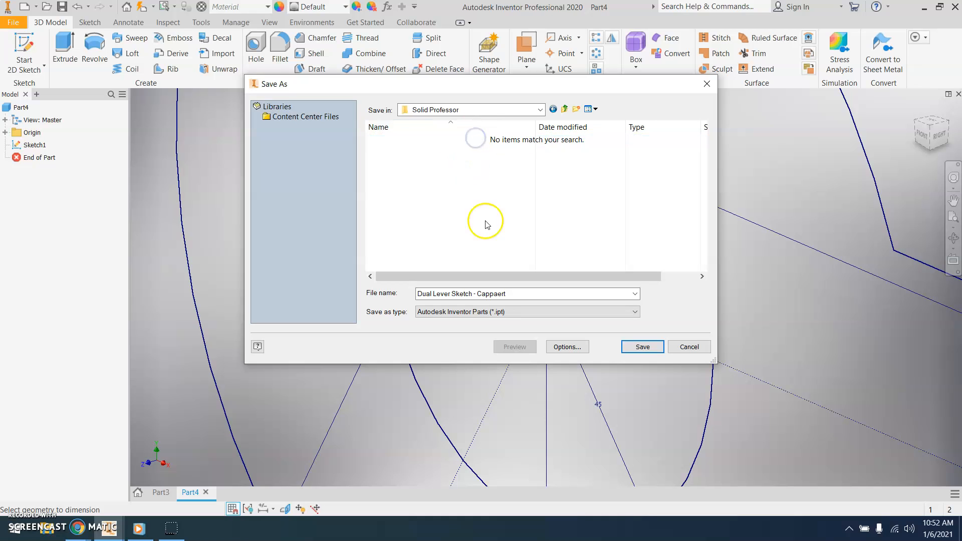
{"action": "left_click", "coordinate": [645, 347]}
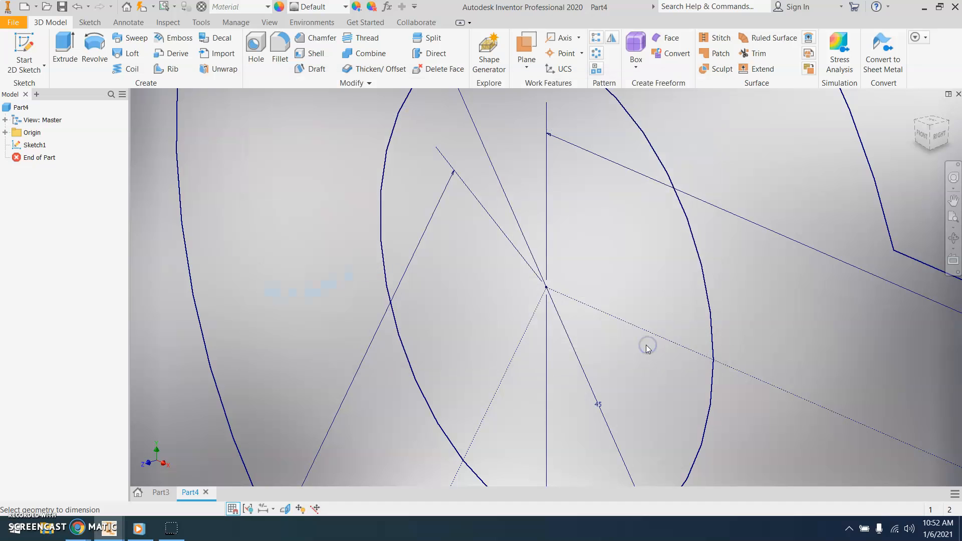
{"action": "scroll", "coordinate": [629, 341], "scroll_direction": "up", "scroll_amount": 3}
{"action": "scroll", "coordinate": [630, 357], "scroll_direction": "up", "scroll_amount": 1}
{"action": "mouse_move", "coordinate": [630, 358]}
{"action": "middle_mouse_down"}
{"action": "mouse_move", "coordinate": [579, 305]}
{"action": "mouse_move", "coordinate": [555, 225]}
{"action": "middle_mouse_up"}
{"action": "scroll", "coordinate": [585, 280], "scroll_direction": "up", "scroll_amount": 6}
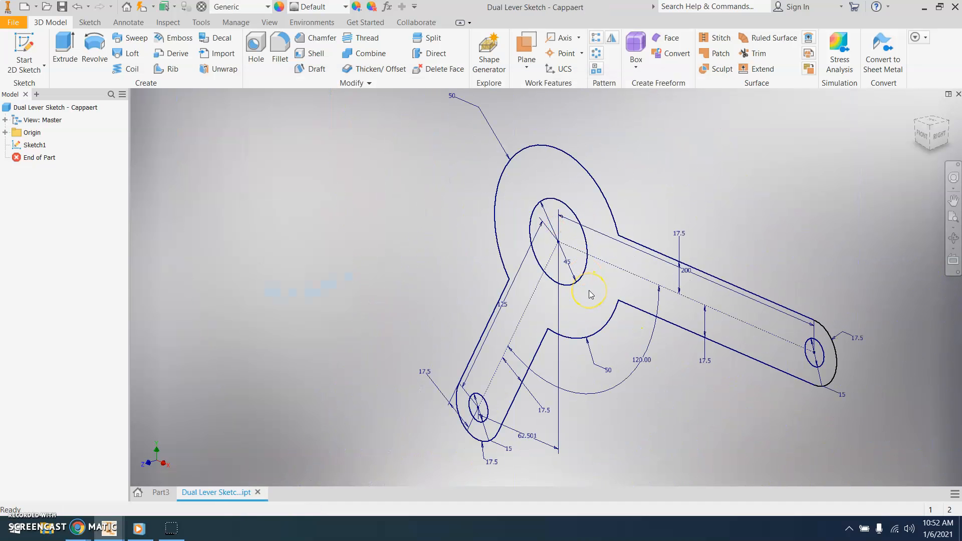